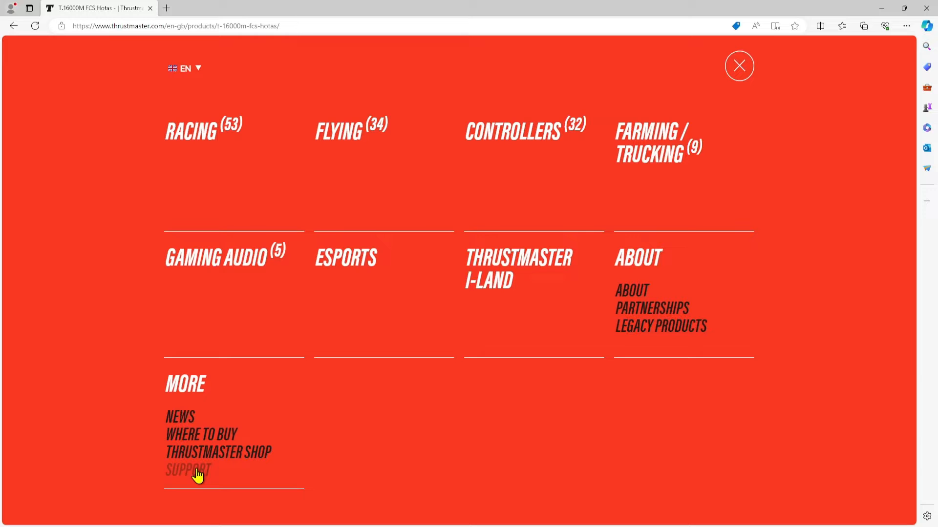
# - Open the T.16000M FCS HOTAS page on the Thrustmaster support site and look over its driver and T.A.R.G.E.T software downloads
pyautogui.click(197, 473)
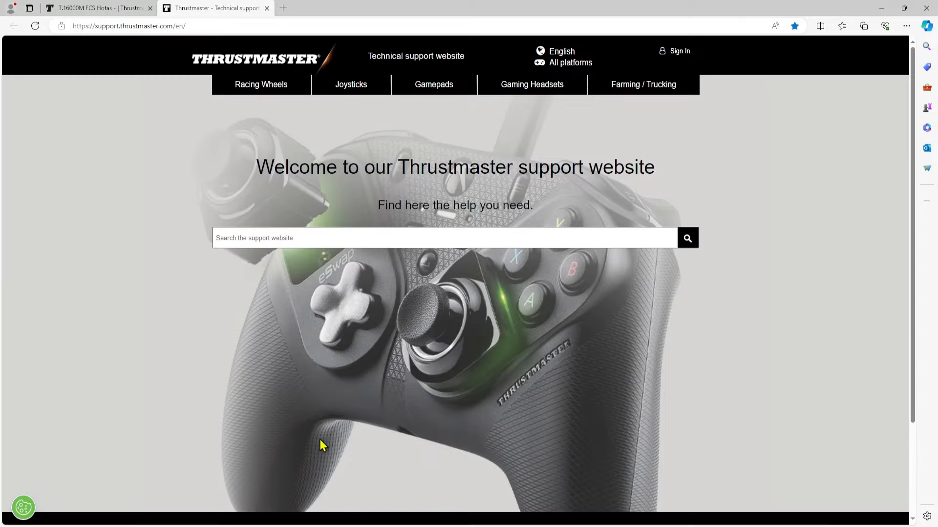
pyautogui.click(353, 92)
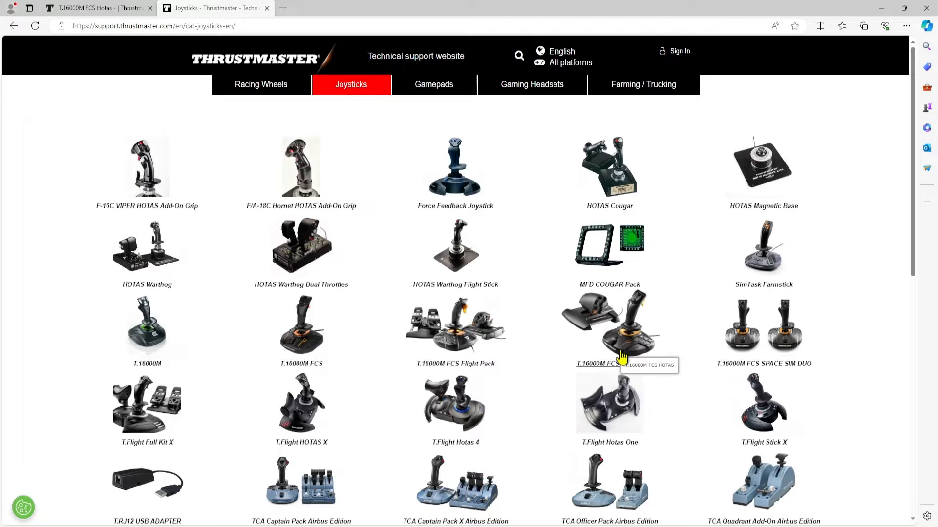
pyautogui.click(631, 366)
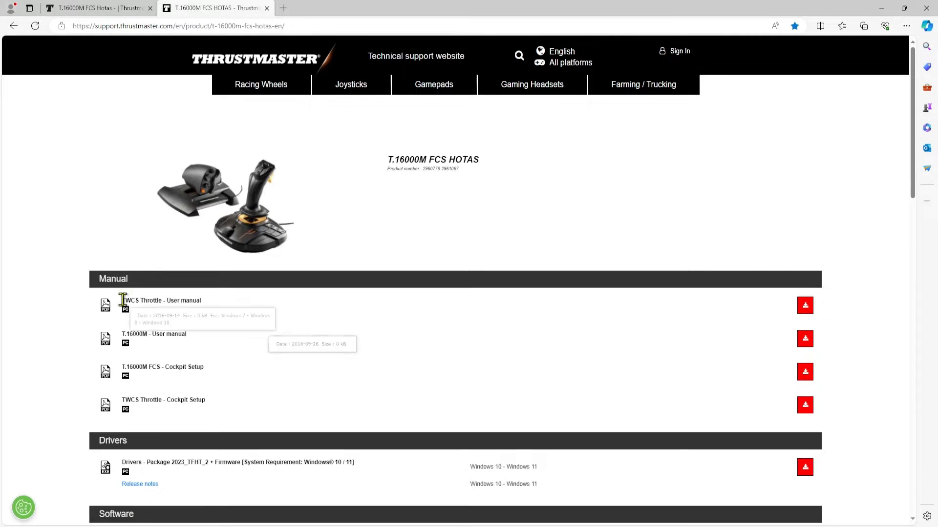
pyautogui.scroll(-4, 52, 316)
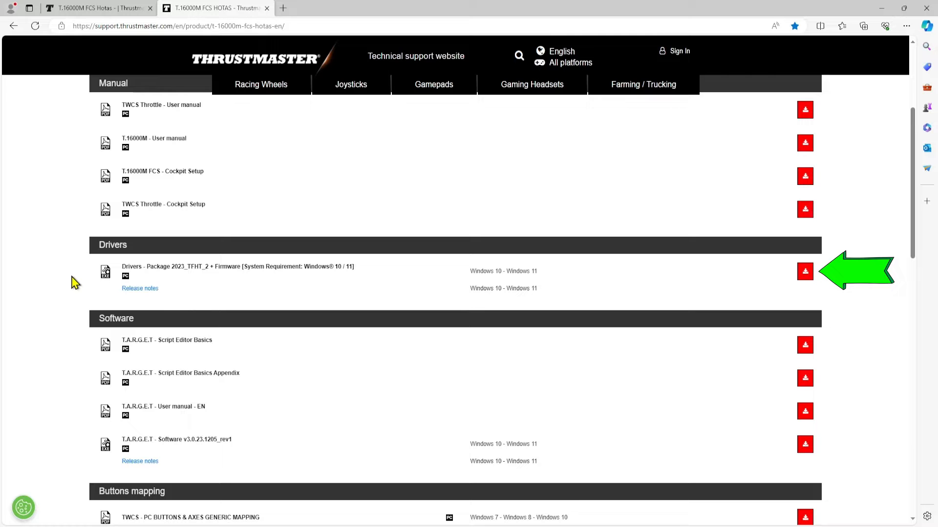
pyautogui.middleClick(140, 290)
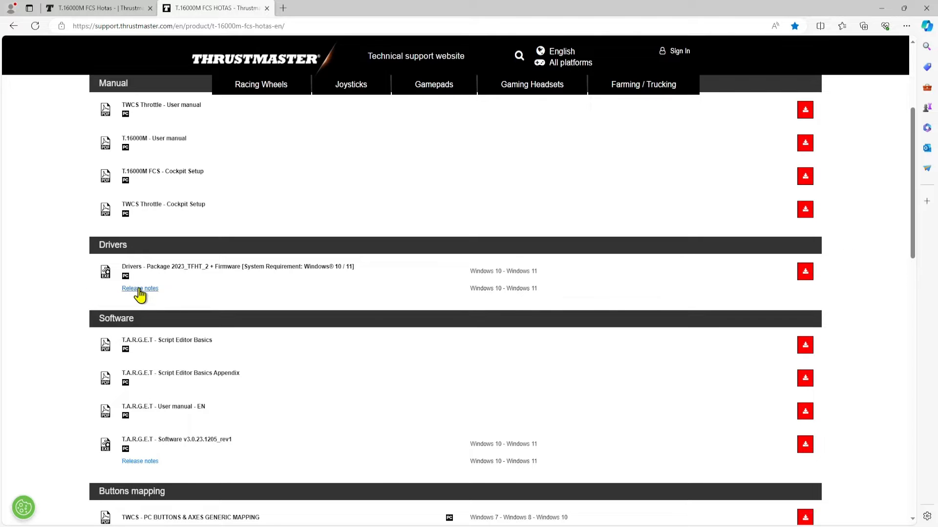
pyautogui.scroll(-4, 73, 172)
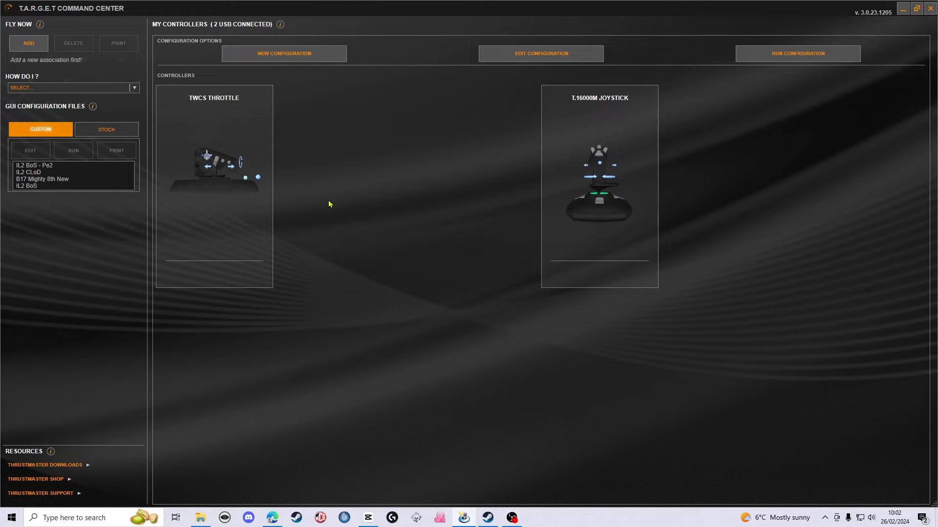
# - In T.A.R.G.E.T, create a new configuration named Test1 of type Advanced, stored in G:\Hotas target configs
pyautogui.click(282, 55)
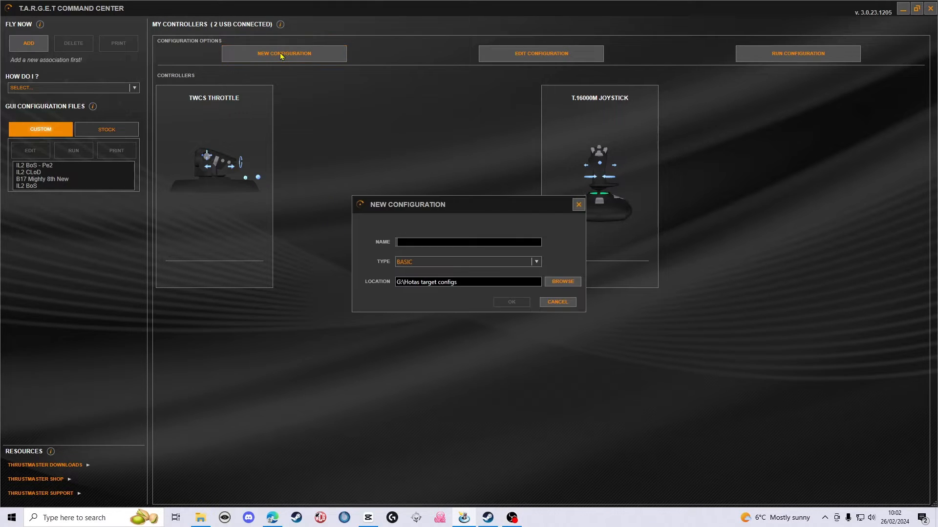
pyautogui.write('Test1')
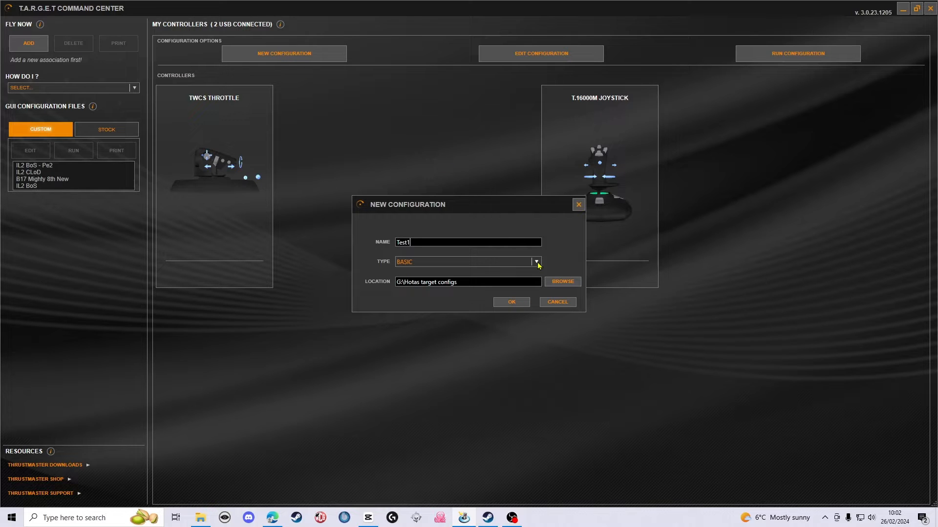
pyautogui.click(536, 263)
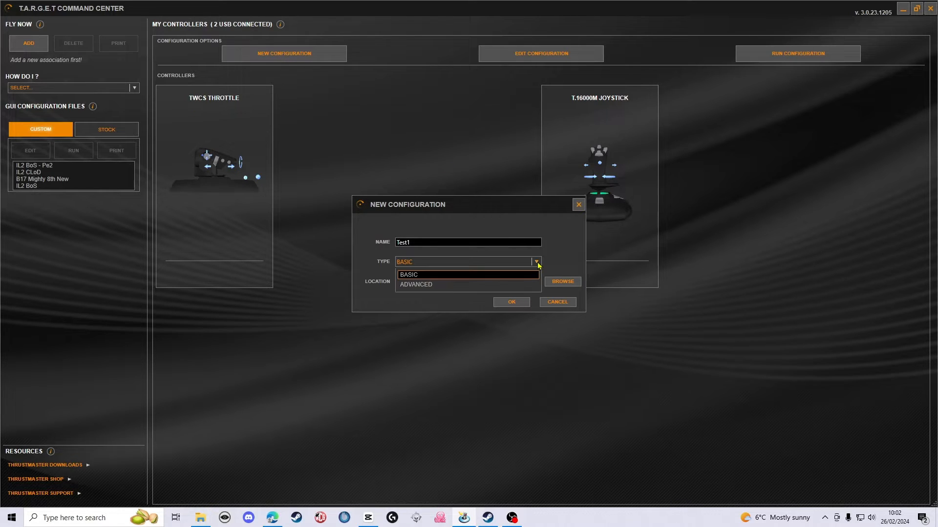
pyautogui.click(418, 285)
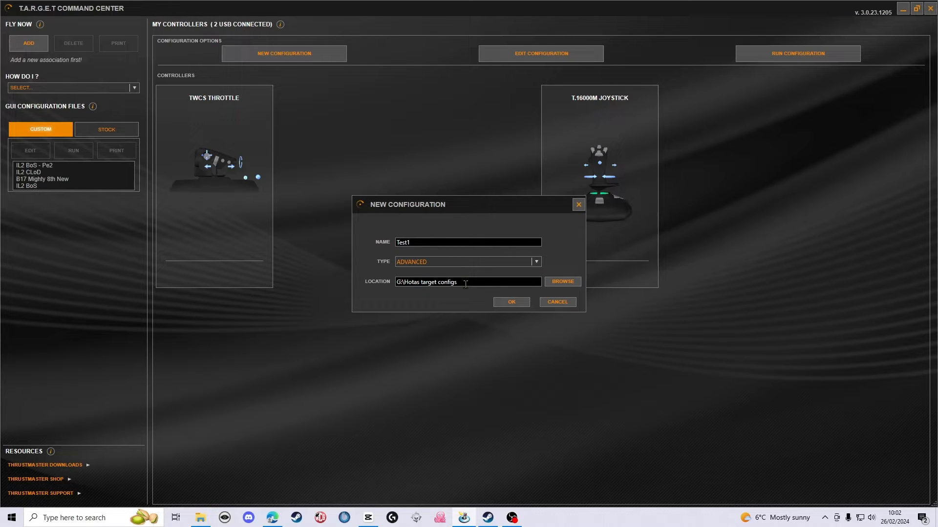
pyautogui.click(512, 303)
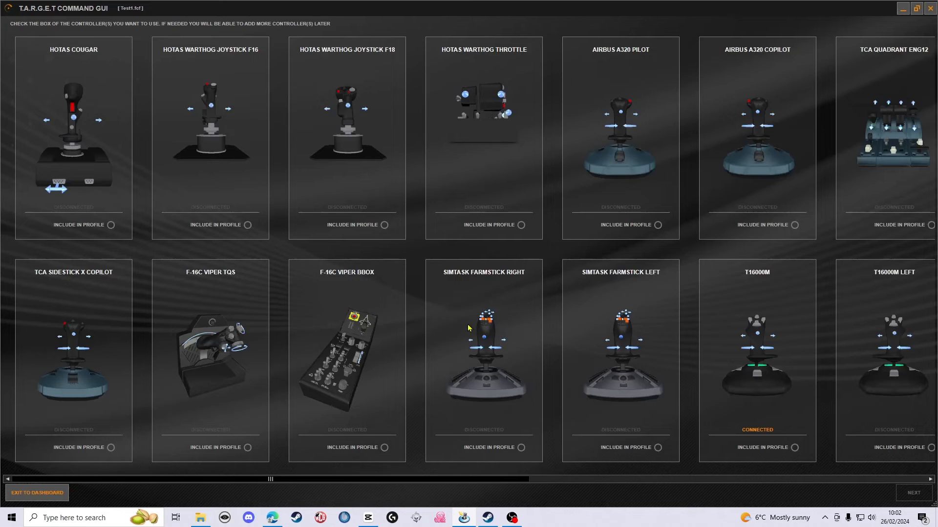
# - Include the T16000M and the TWCS Throttle in the profile and continue to the axis mapping
pyautogui.moveTo(342, 480); pyautogui.dragTo(717, 483)
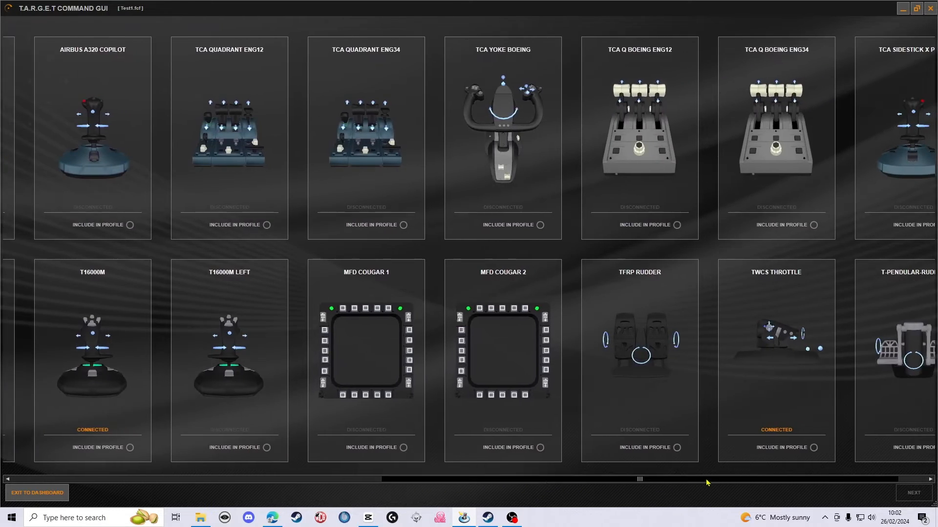
pyautogui.click(133, 448)
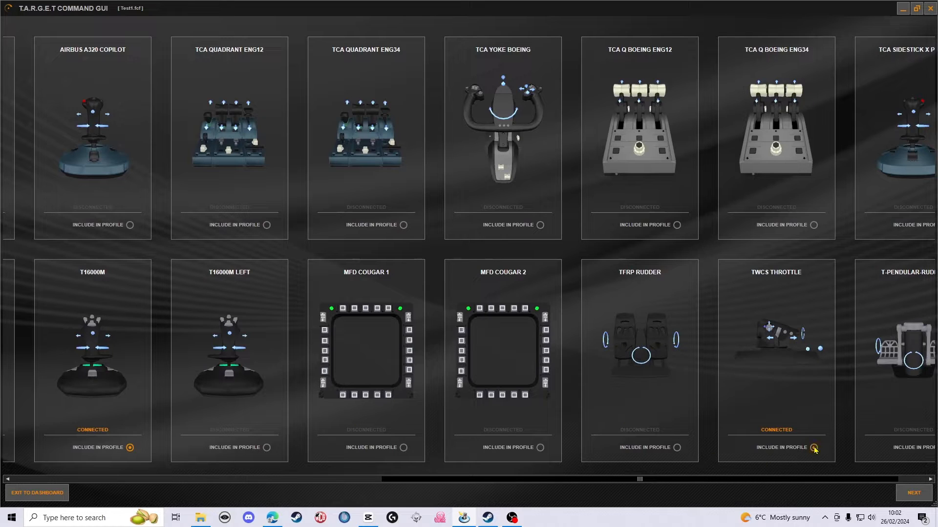
pyautogui.click(914, 493)
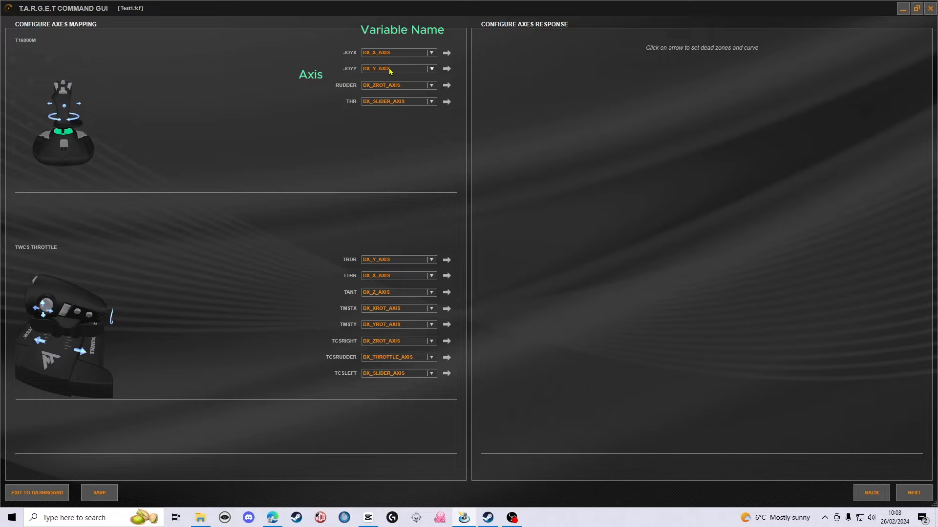
# - Set the T16000M joystick's RUDDER and THR axes to NONE
pyautogui.moveTo(353, 72)
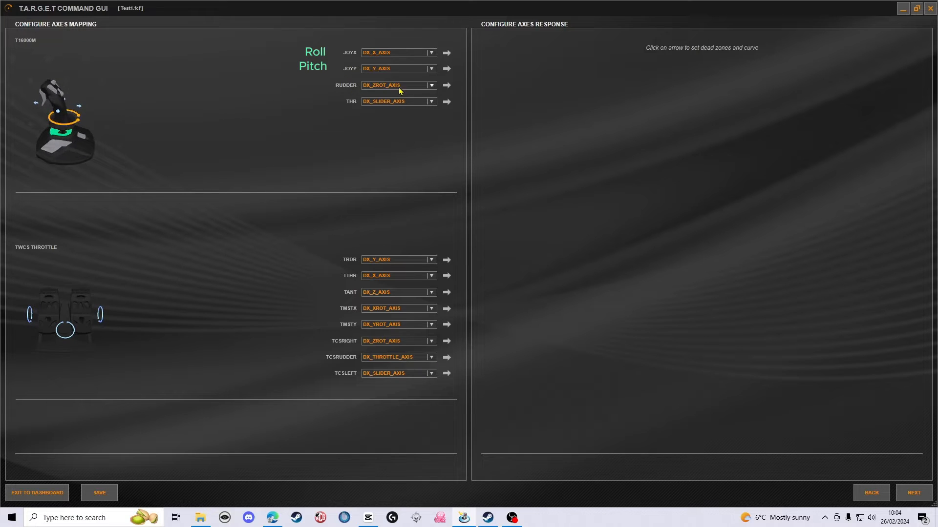
pyautogui.click(429, 87)
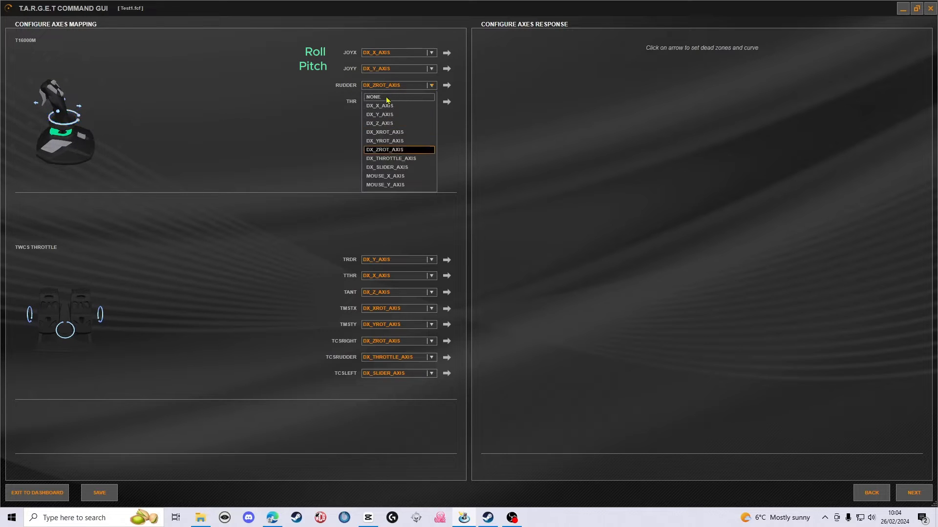
pyautogui.click(382, 97)
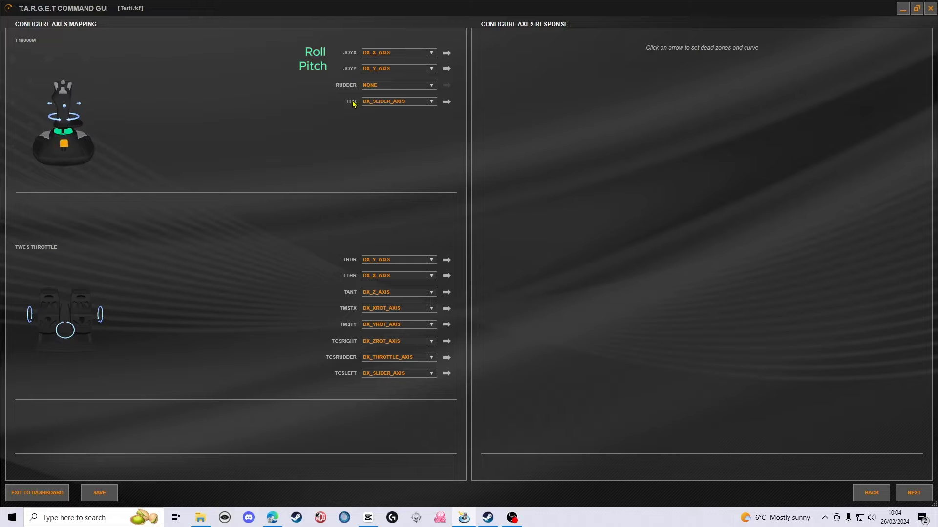
pyautogui.click(432, 102)
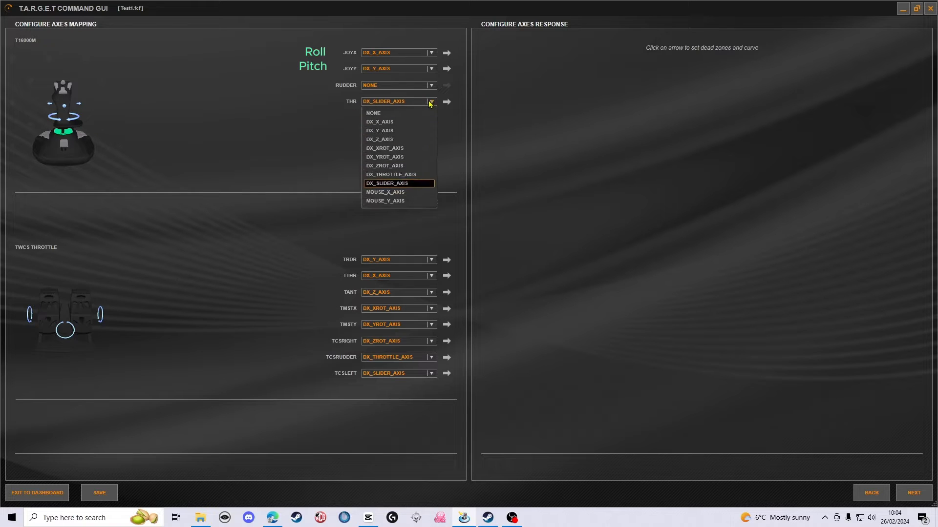
pyautogui.click(383, 116)
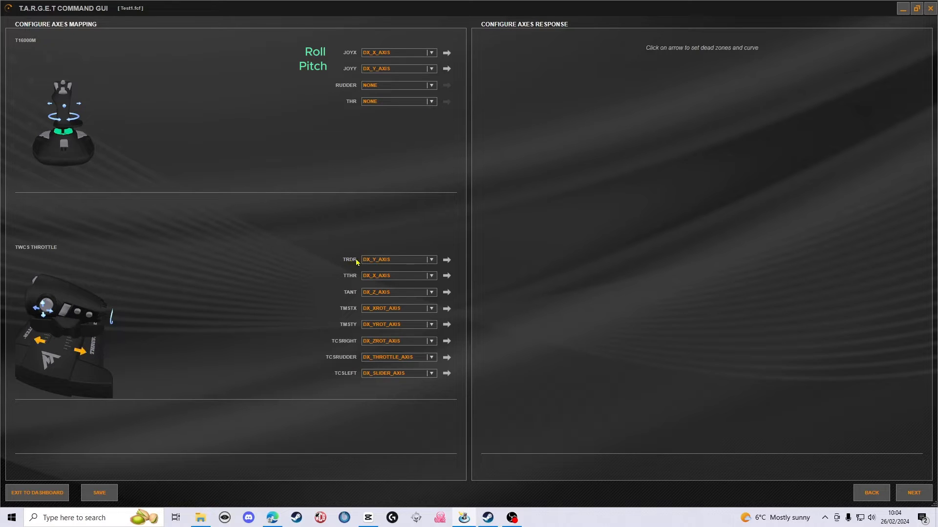
# - Map the TWCS Throttle's TRDR axis to DX_ZROT_AXIS and its TTHR axis to DX_THROTTLE_AXIS
pyautogui.click(425, 261)
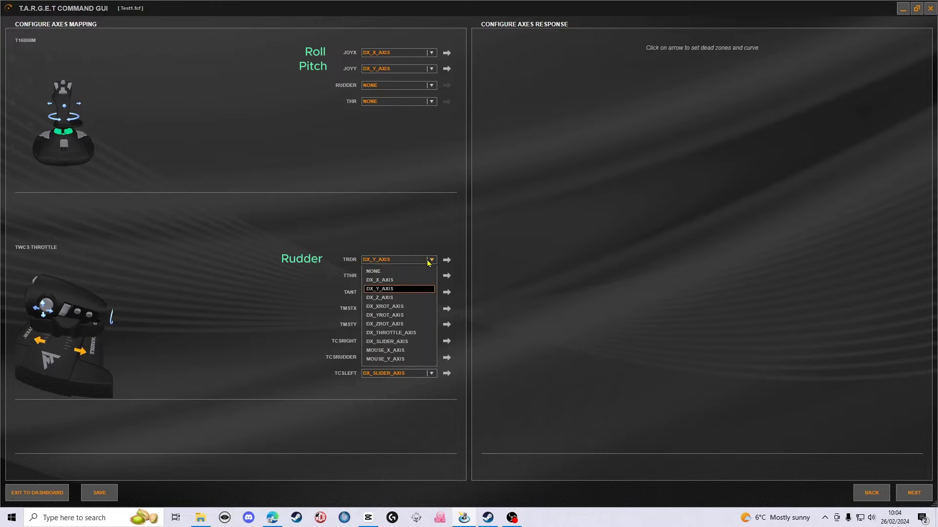
pyautogui.click(384, 324)
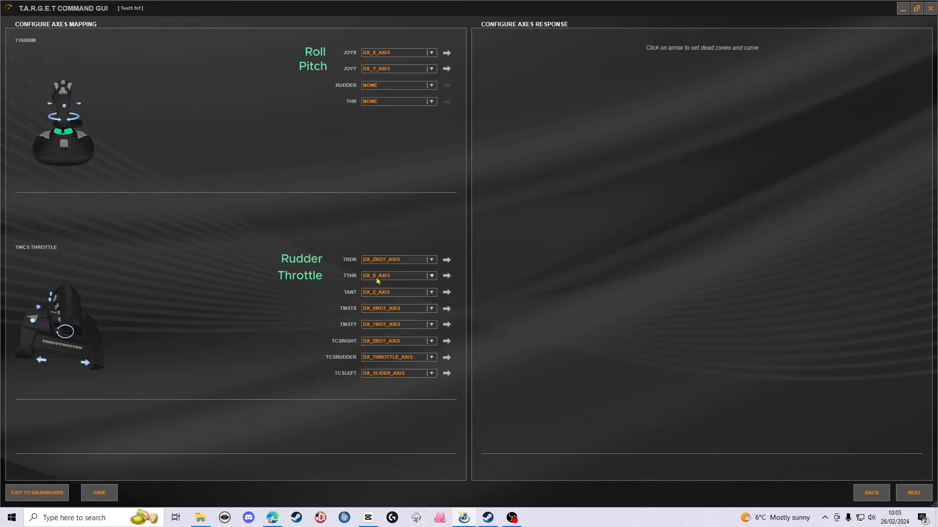
pyautogui.click(430, 277)
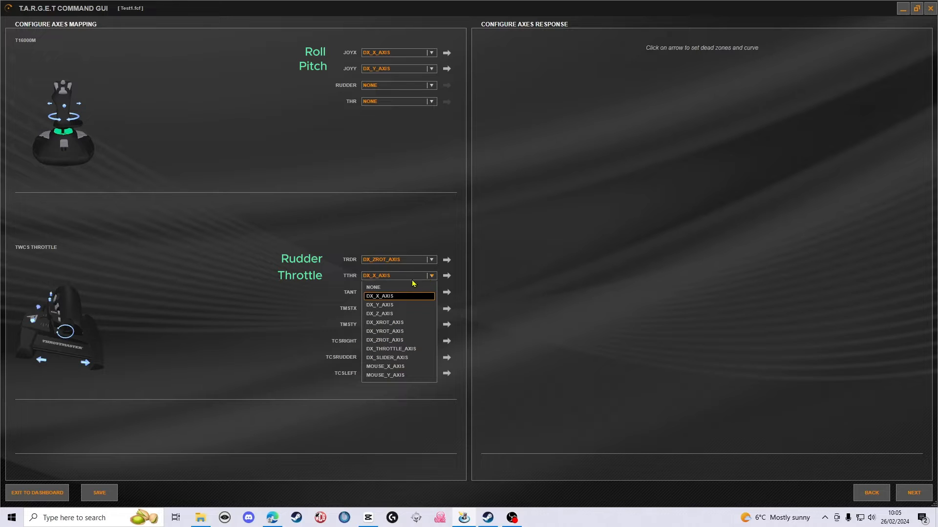
pyautogui.click(393, 351)
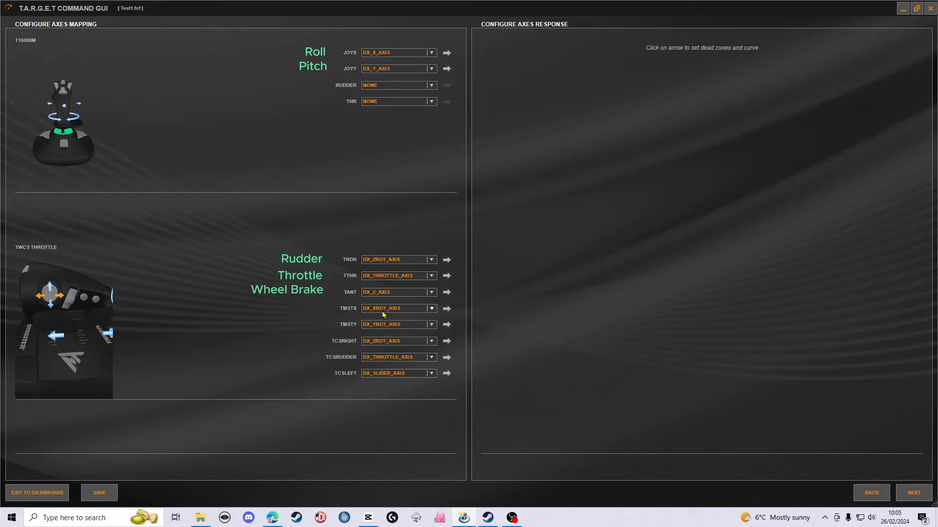
# - Set the TWCS Throttle's TMSTX, TMSTY, TCSRIGHT, TCSRUDDER and TCSLEFT axes to NONE
pyautogui.click(430, 309)
pyautogui.click(396, 321)
pyautogui.click(430, 324)
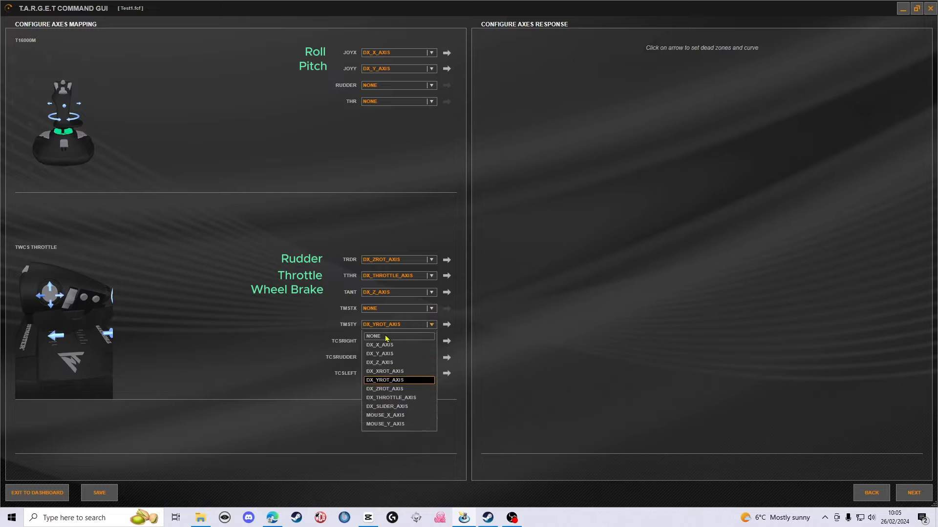
pyautogui.click(387, 337)
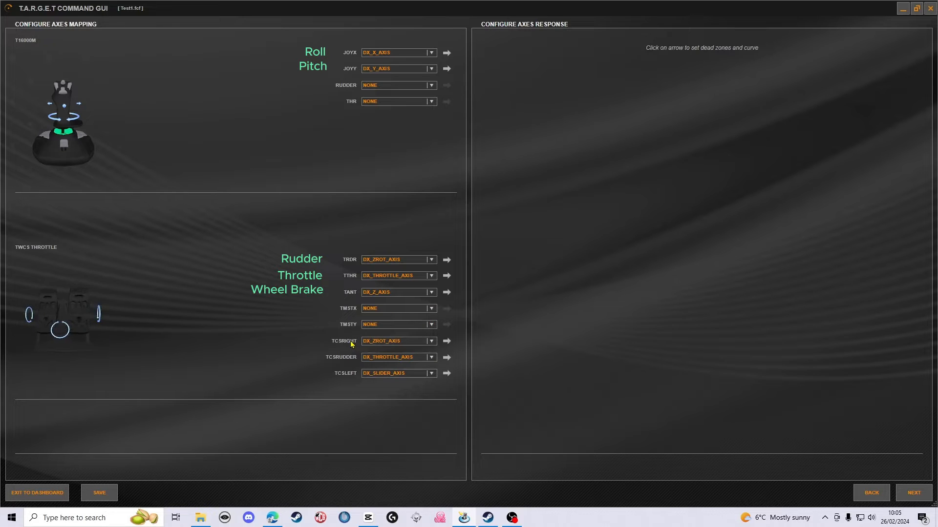
pyautogui.click(426, 343)
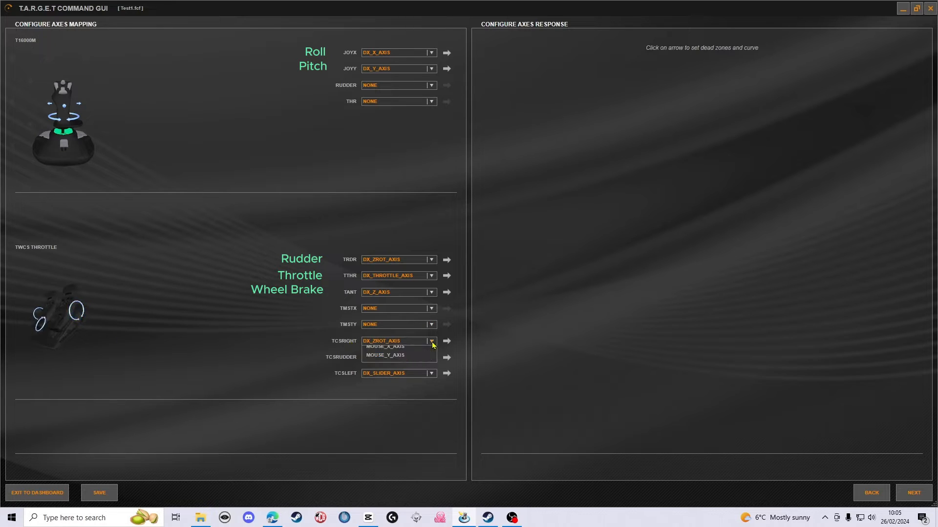
pyautogui.click(420, 355)
pyautogui.click(422, 358)
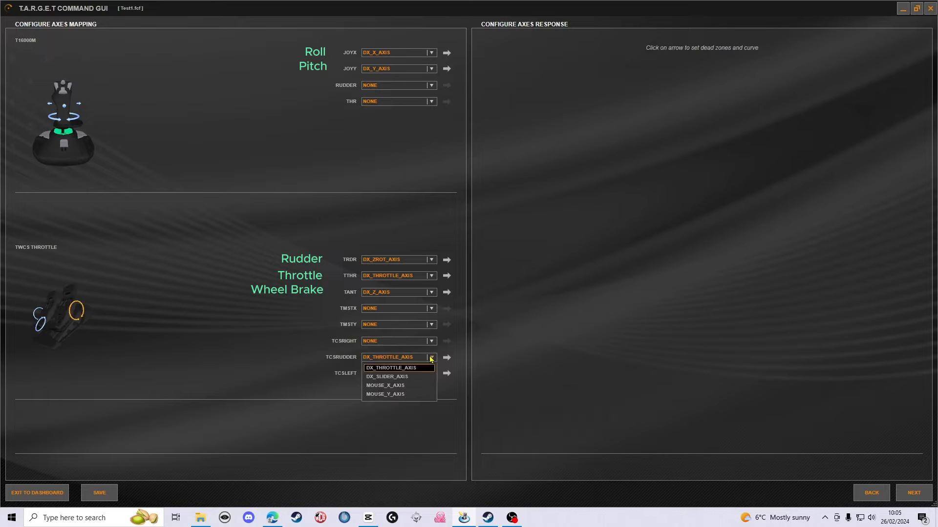
pyautogui.click(389, 370)
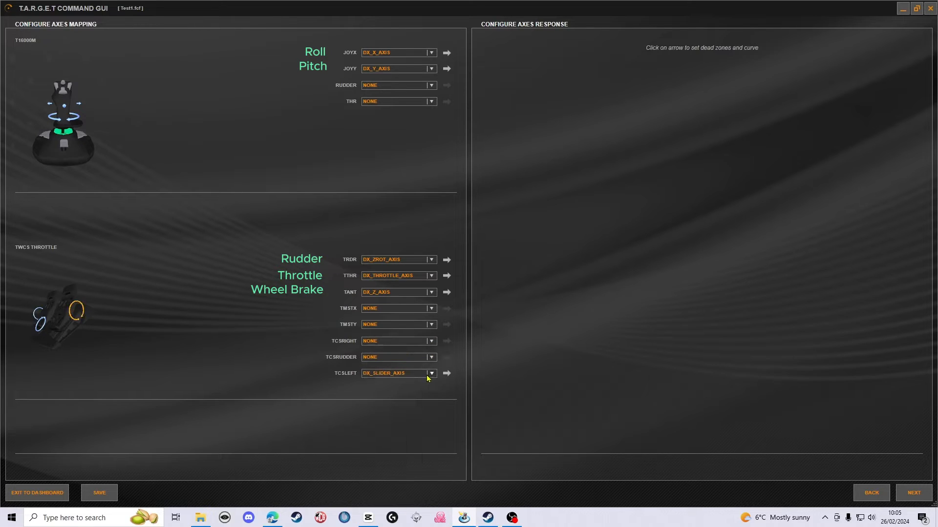
pyautogui.click(432, 374)
pyautogui.click(387, 385)
# - Open the axis response settings for the T16000M's JOYX axis and examine the center deadzone and curve adjustments
pyautogui.click(446, 53)
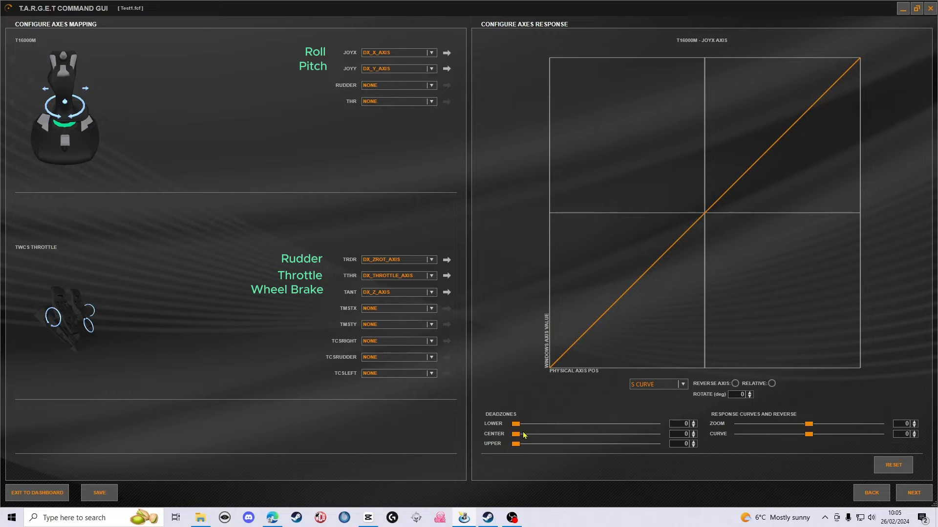
pyautogui.moveTo(515, 434)
pyautogui.mouseDown()
pyautogui.moveTo(548, 443)
pyautogui.moveTo(514, 443)
pyautogui.mouseUp()
pyautogui.moveTo(809, 435)
pyautogui.mouseDown()
pyautogui.moveTo(816, 425)
pyautogui.moveTo(832, 428)
pyautogui.moveTo(812, 430)
pyautogui.mouseUp()
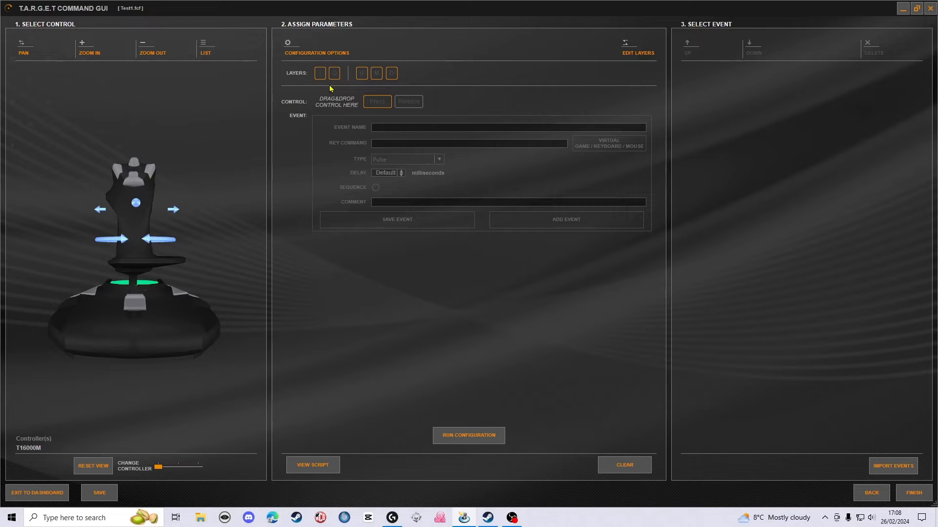
# - Assign the T16000M's TS2 button as the I/O layer switch with "Toggle" behaviour
pyautogui.click(638, 58)
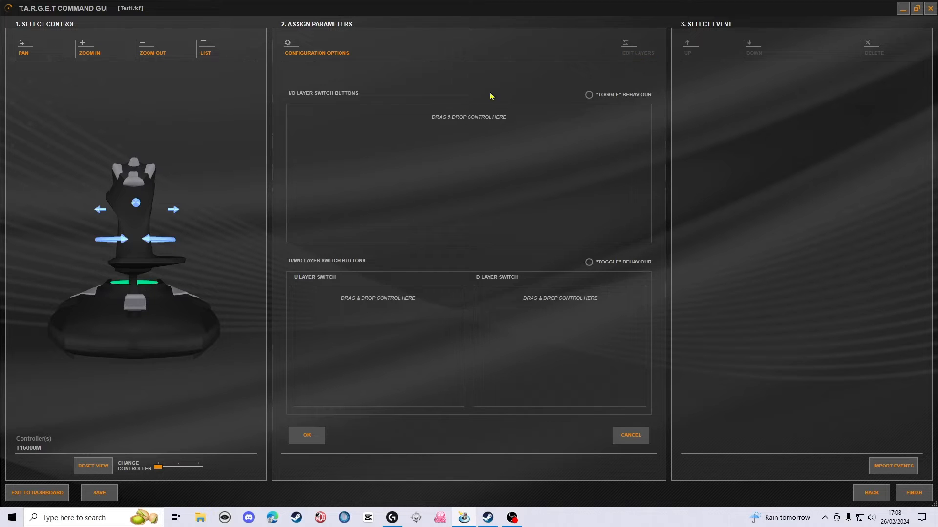
pyautogui.moveTo(126, 215); pyautogui.dragTo(118, 195)
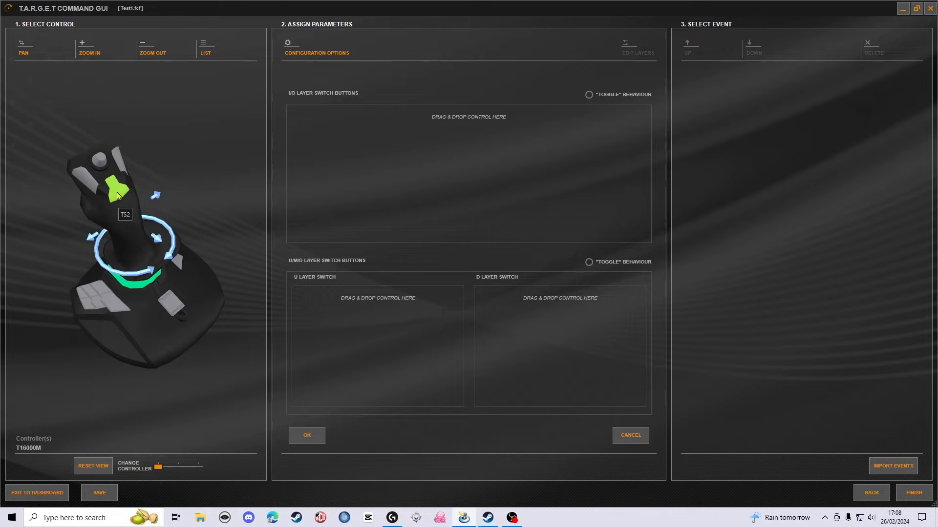
pyautogui.moveTo(117, 196); pyautogui.dragTo(332, 177)
pyautogui.moveTo(427, 169); pyautogui.dragTo(426, 169)
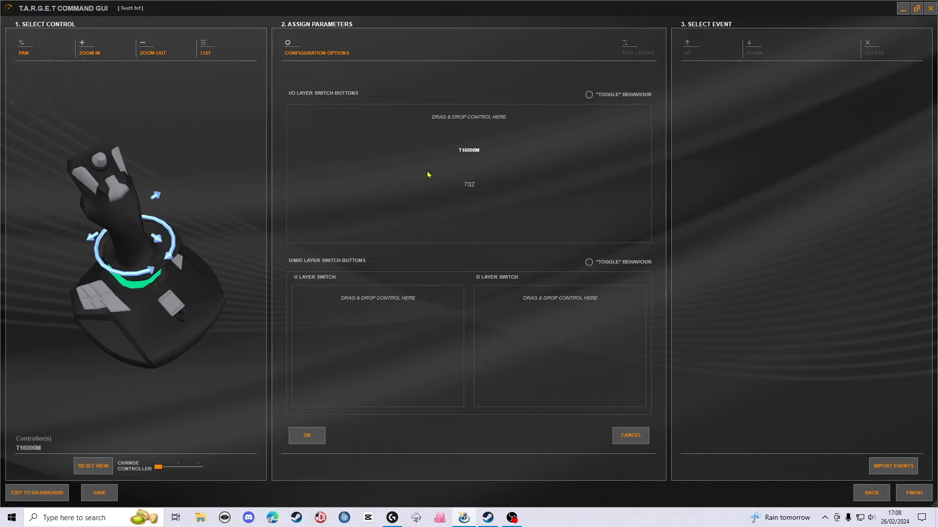
pyautogui.click(589, 97)
pyautogui.click(307, 436)
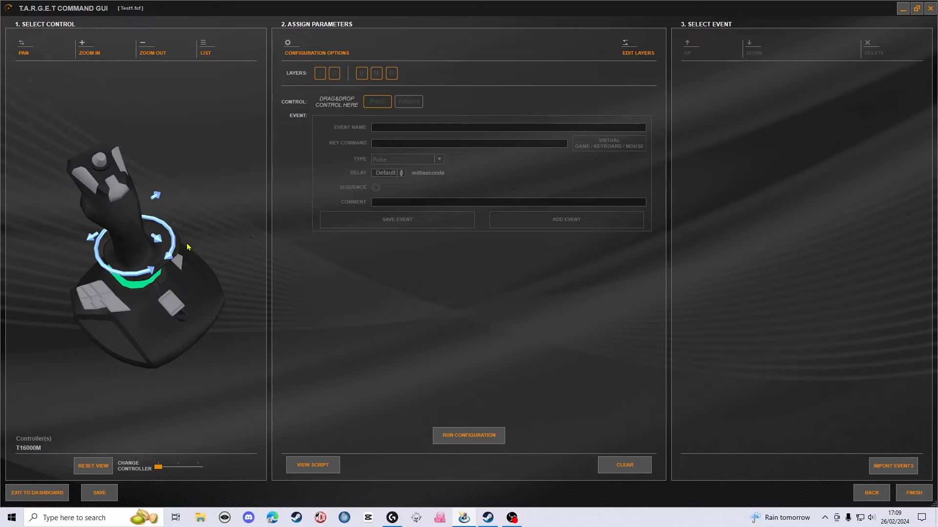
# - Assign the T16000M's TS1 button as the control on the O layer and name its event "Fire Weapon Group 1"
pyautogui.moveTo(52, 236); pyautogui.dragTo(151, 236)
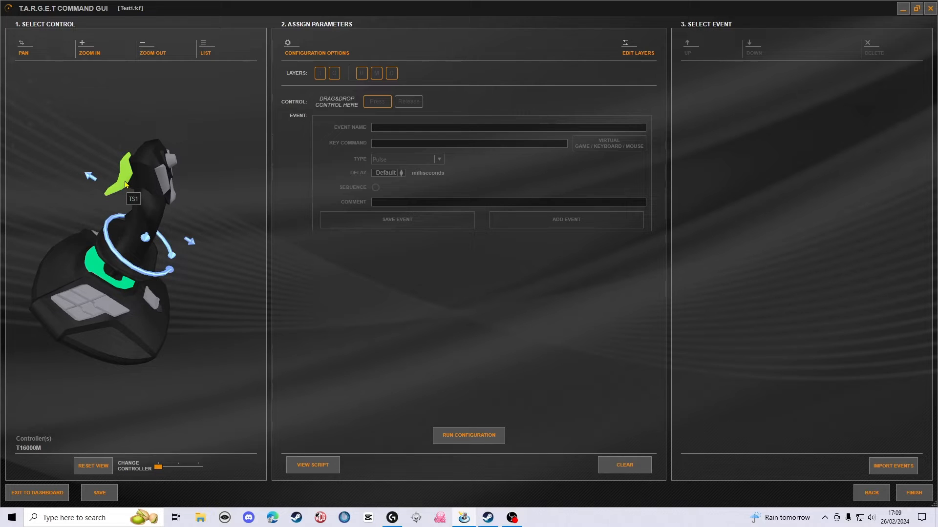
pyautogui.moveTo(126, 185); pyautogui.dragTo(344, 106)
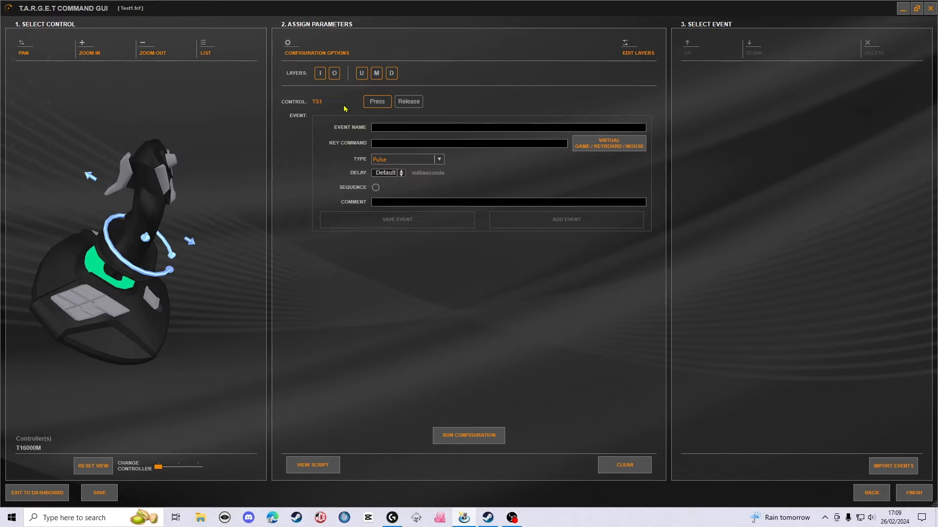
pyautogui.click(336, 74)
pyautogui.write('Fire Weapon Group 1')
# - Set the Fire Weapon Group 1 key command to R_ALT SPC with the virtual keyboard and save it
pyautogui.click(610, 145)
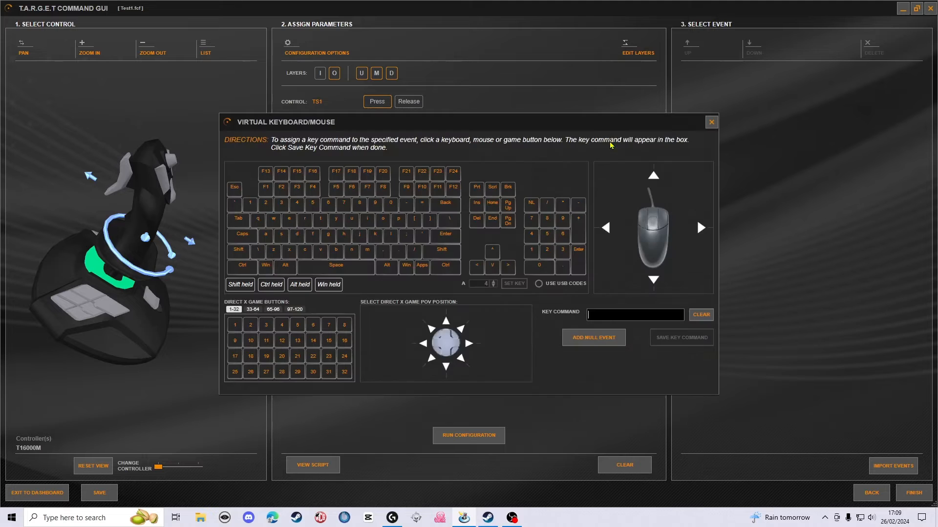
pyautogui.click(391, 273)
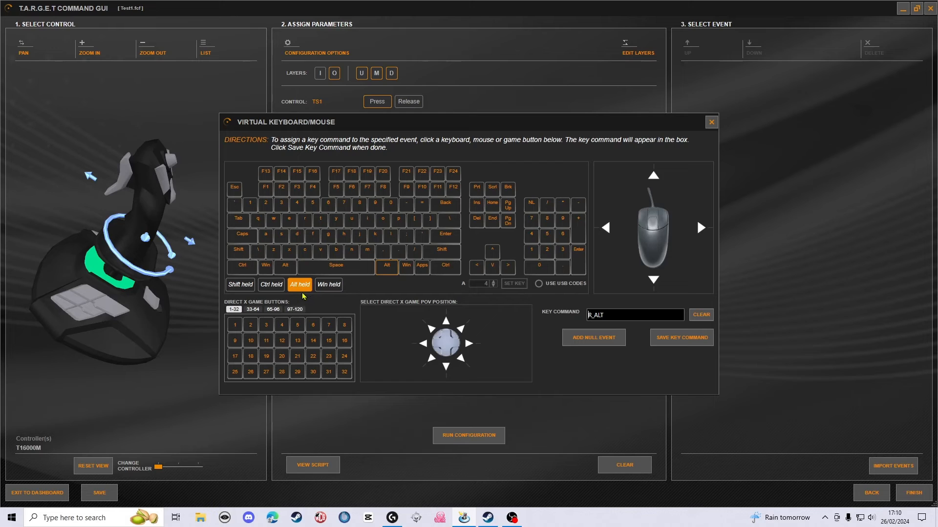
pyautogui.click(344, 270)
pyautogui.click(673, 345)
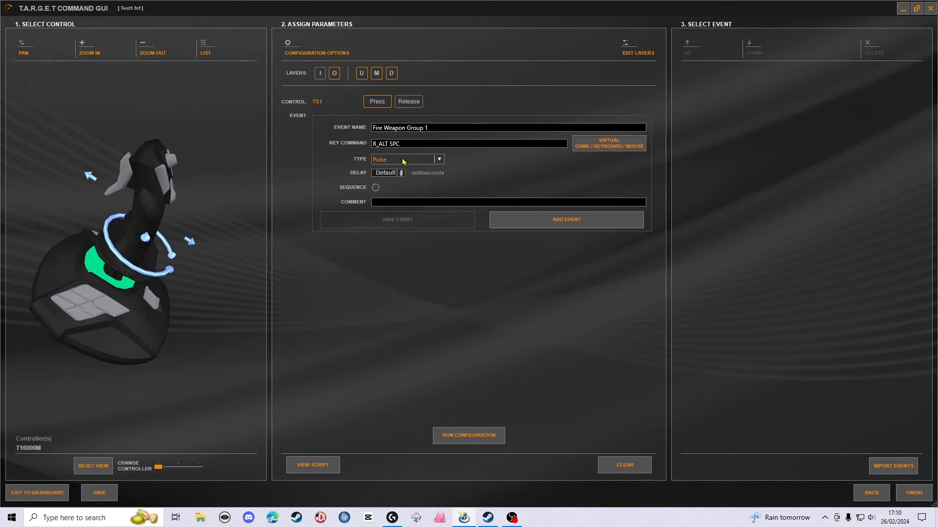
# - Set the Fire Weapon Group 1 event type to Hold and add the event to TS1
pyautogui.click(439, 162)
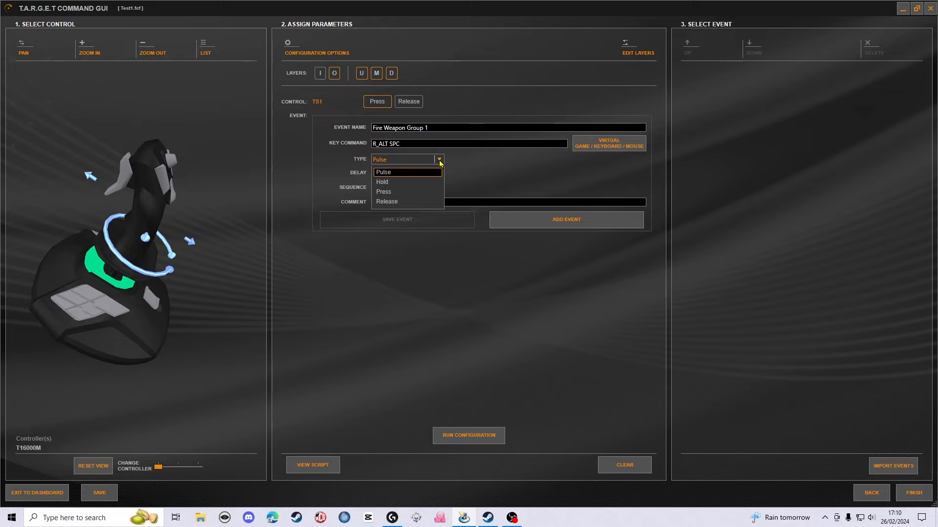
pyautogui.click(405, 184)
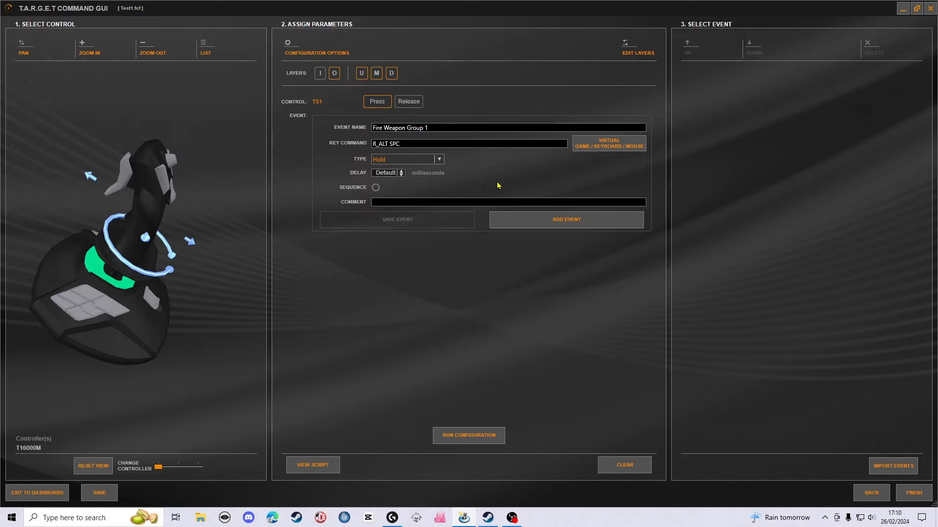
pyautogui.click(566, 223)
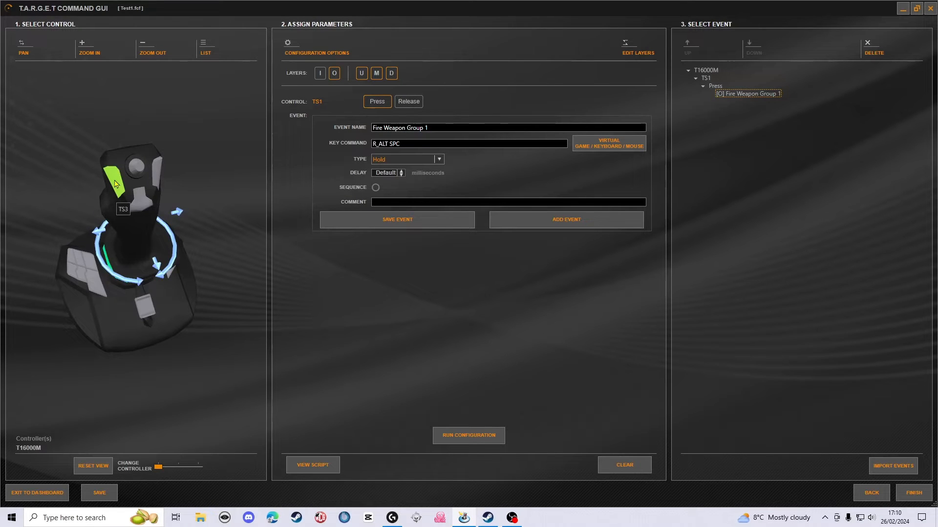
# - Assign the T16000M's TS3 button as the control and name its event "Fire Weapon Group 2"
pyautogui.moveTo(115, 181); pyautogui.dragTo(275, 147)
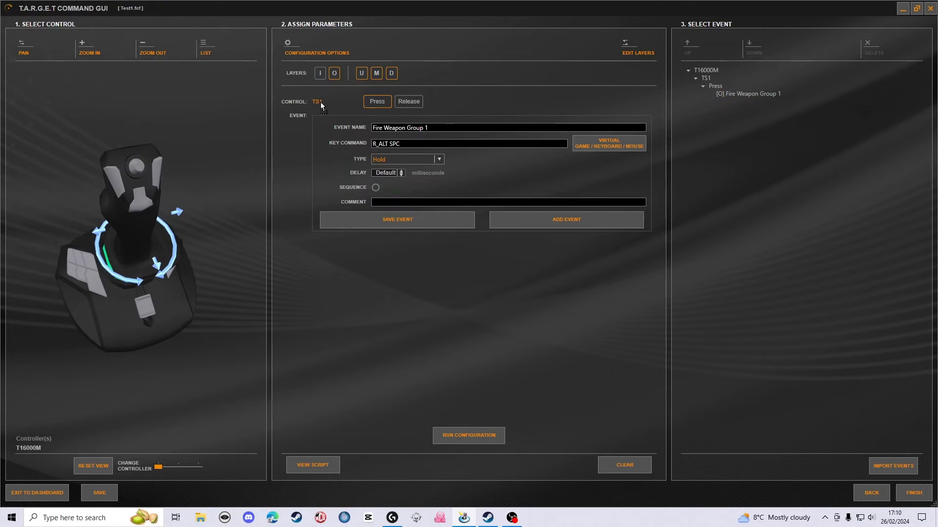
pyautogui.moveTo(320, 102); pyautogui.dragTo(318, 102)
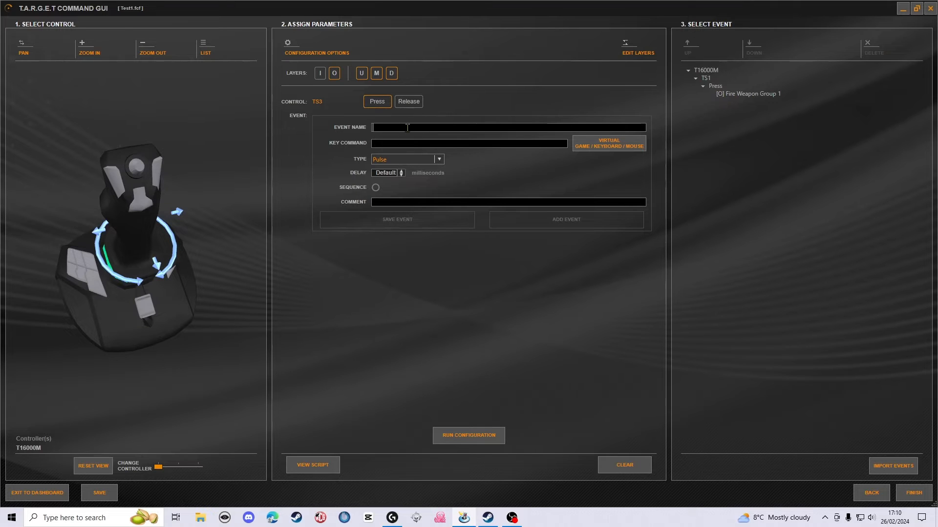
pyautogui.write('Fire Weapon')
pyautogui.write('up 2')
pyautogui.click(493, 143)
# - Set the Fire Weapon Group 2 key command to L_ALT SPC with the virtual keyboard and save it
pyautogui.click(594, 143)
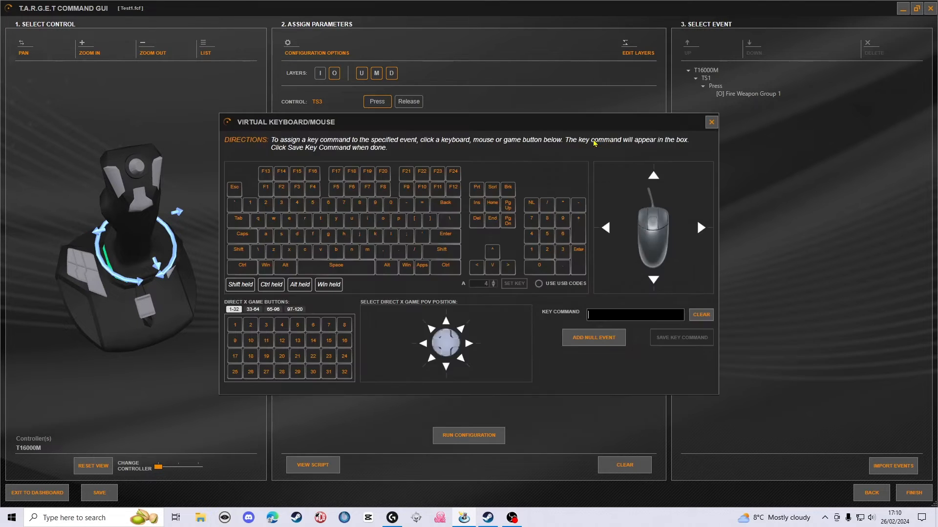
pyautogui.click(286, 268)
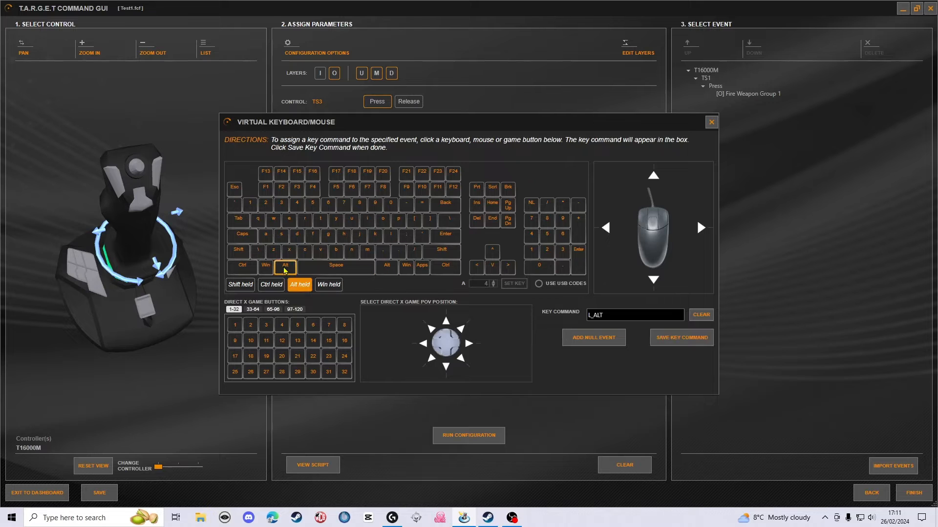
pyautogui.click(330, 268)
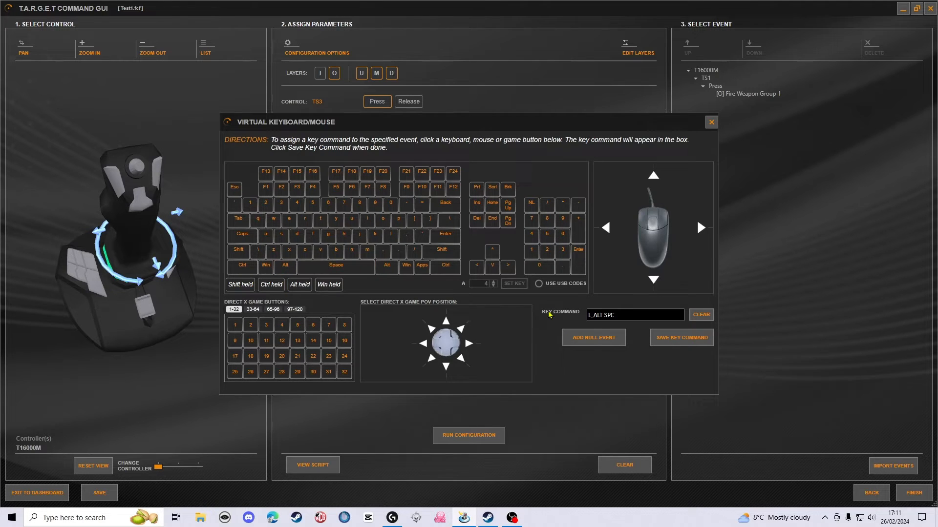
pyautogui.click(684, 339)
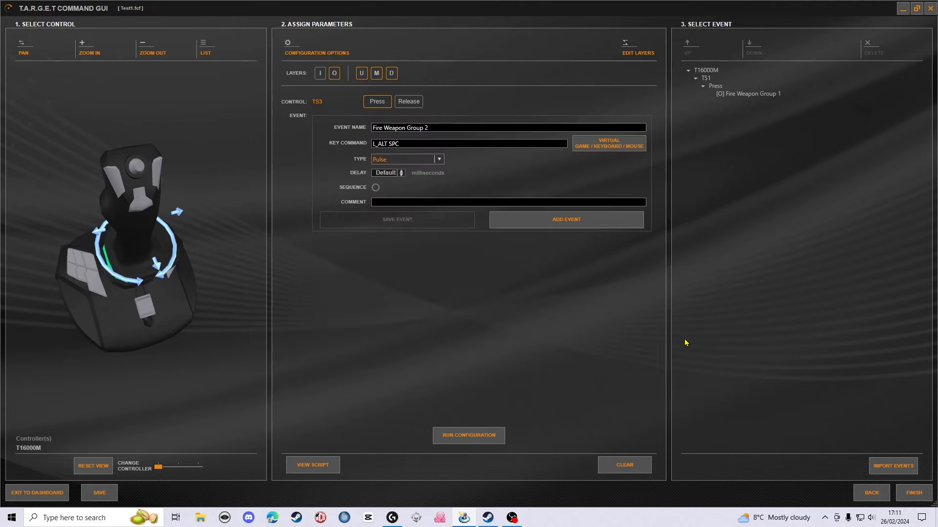
# - Set the Fire Weapon Group 2 event type to Hold and add the event to TS3
pyautogui.click(439, 160)
pyautogui.click(397, 182)
pyautogui.click(572, 224)
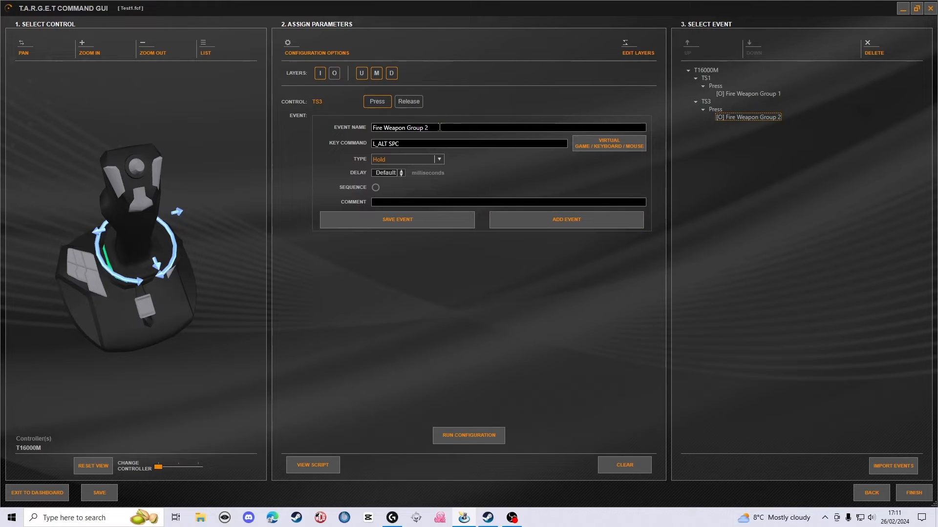
# - For TS3 on the I layer, enter the event name "Fire Rockets" and set the key command to r
pyautogui.moveTo(430, 128); pyautogui.dragTo(385, 127)
pyautogui.write('Rockets')
pyautogui.moveTo(411, 143); pyautogui.dragTo(371, 148)
pyautogui.click(603, 145)
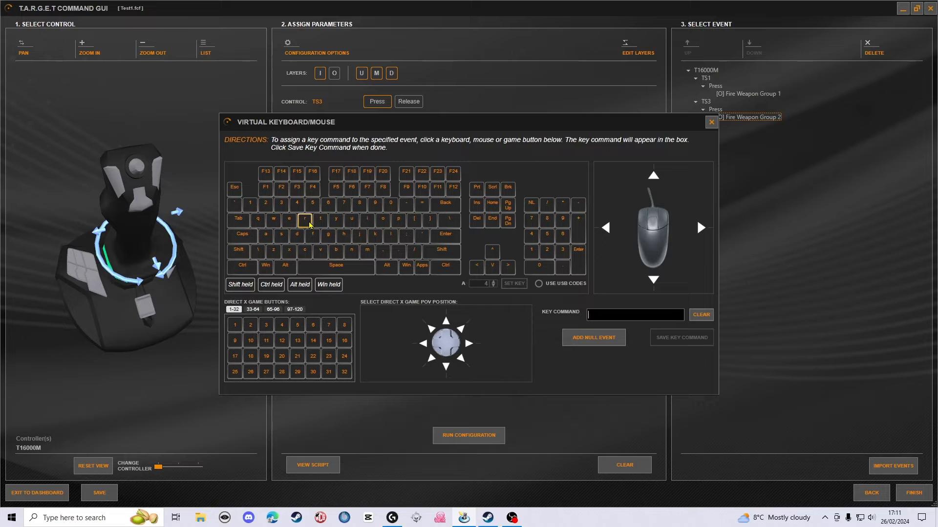
pyautogui.click(711, 122)
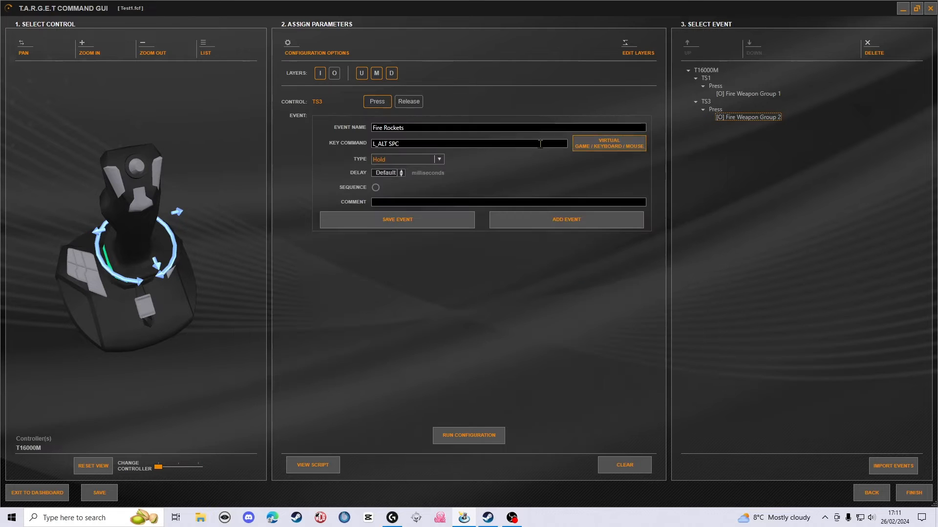
pyautogui.press('BackSpace')
pyautogui.press('BackSpace')
pyautogui.press('BackSpace')
pyautogui.press('BackSpace')
pyautogui.press('BackSpace')
pyautogui.press('BackSpace')
pyautogui.press('BackSpace')
pyautogui.press('BackSpace')
pyautogui.press('BackSpace')
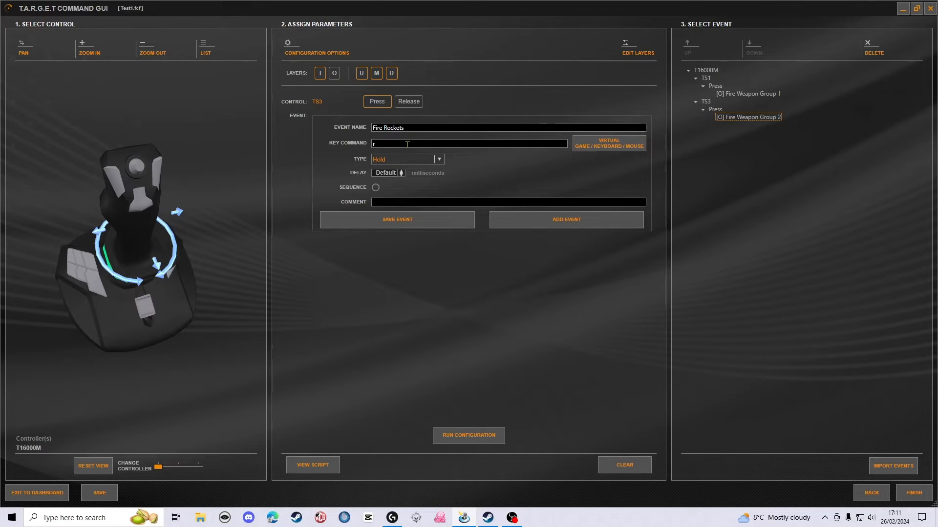
pyautogui.write('r')
# - Set the Fire Rockets event type to Pulse and add the event to TS3
pyautogui.click(440, 160)
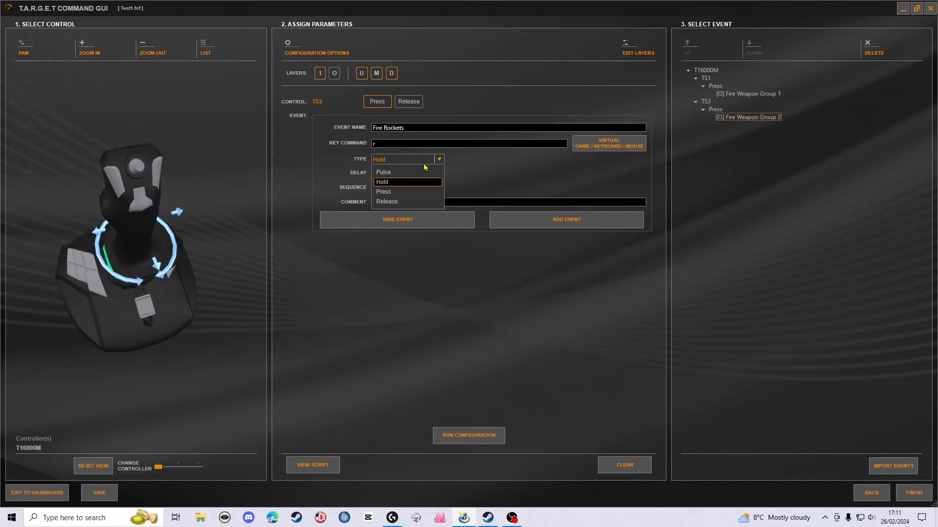
pyautogui.click(388, 172)
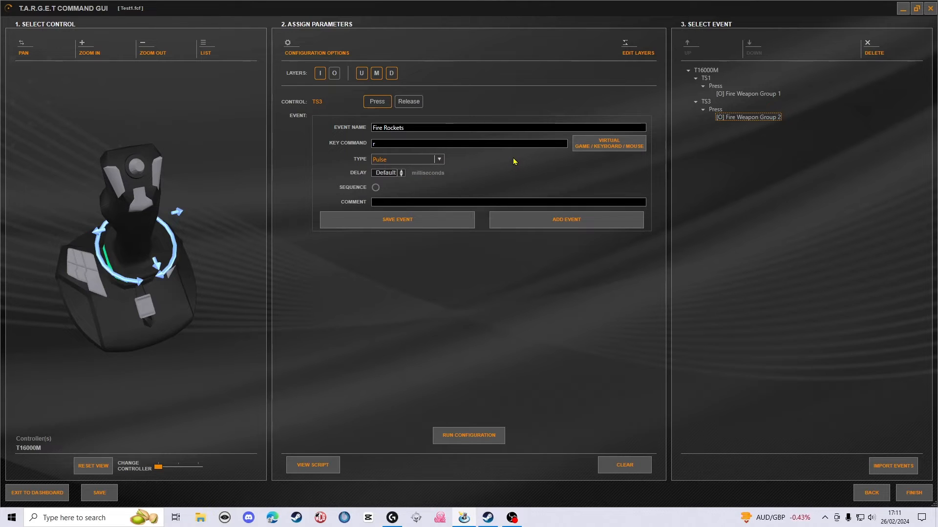
pyautogui.click(552, 223)
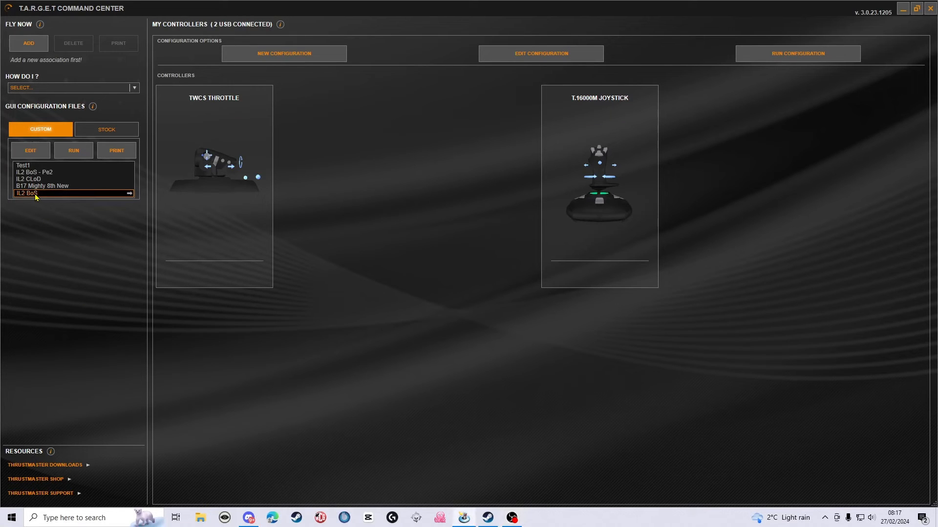
# - Open the custom IL2 BoS configuration for editing and proceed past controller selection and axis mapping to the event assignments
pyautogui.click(30, 154)
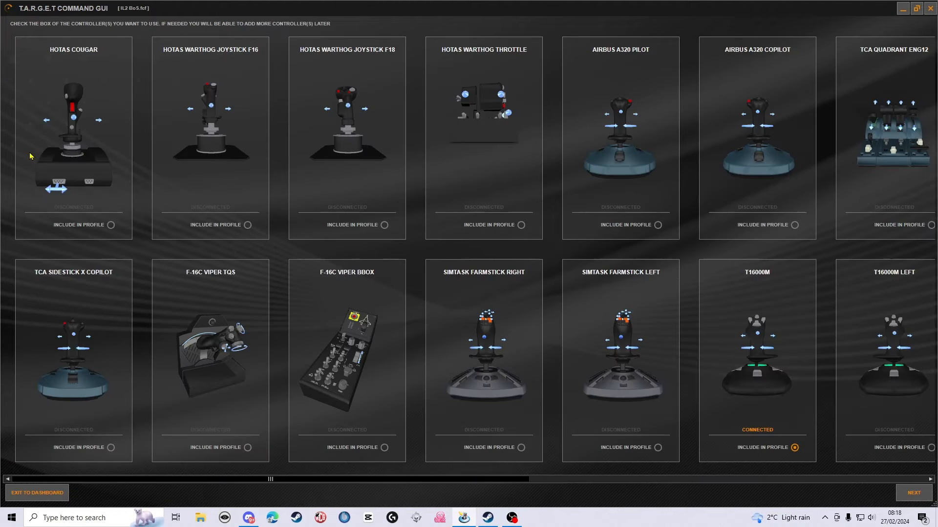
pyautogui.moveTo(249, 487); pyautogui.dragTo(609, 493)
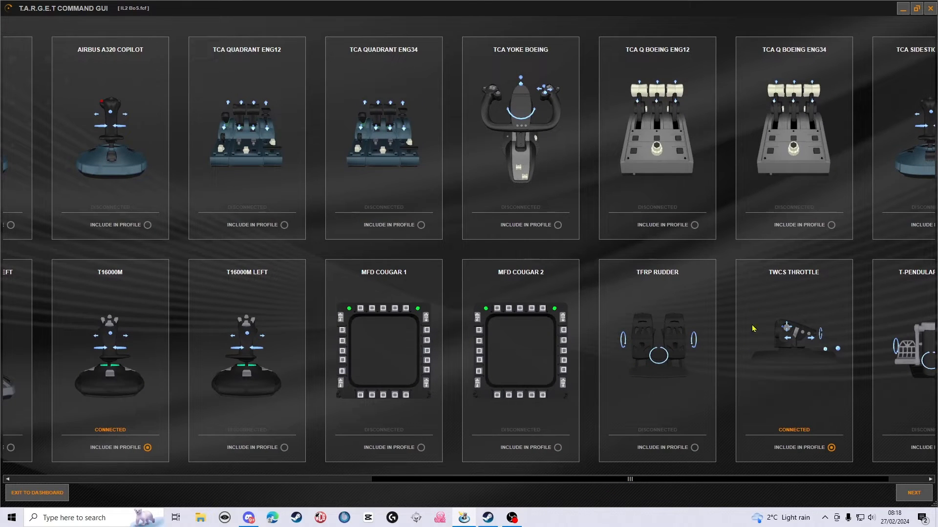
pyautogui.click(915, 494)
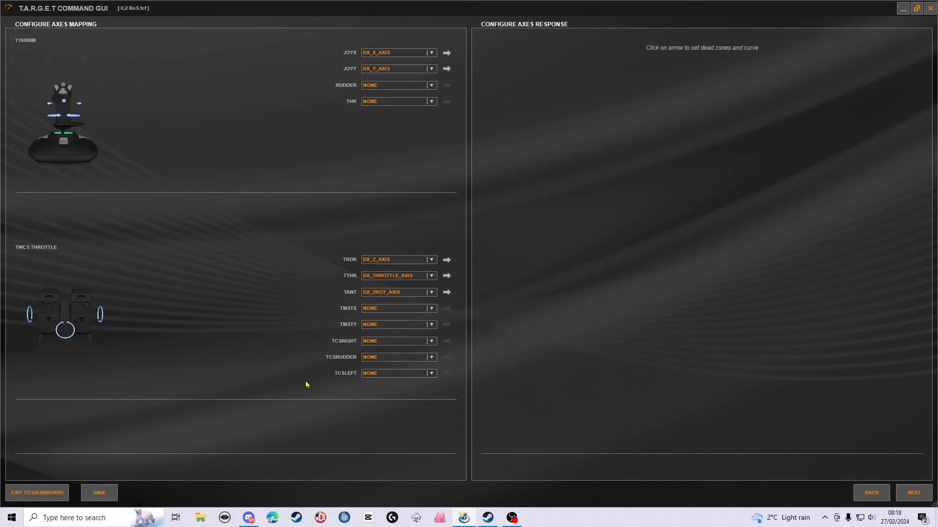
pyautogui.click(914, 493)
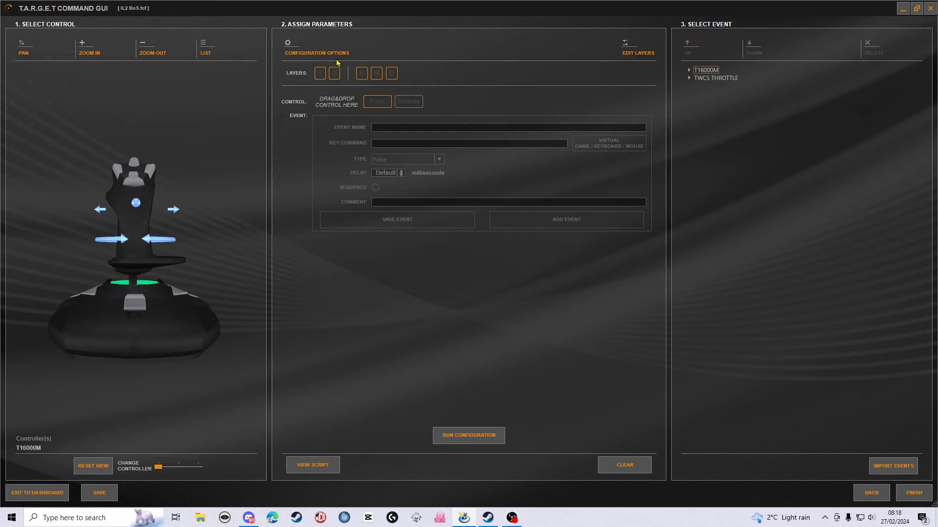
# - Examine the I/O layer switch assignment and locate the TS2 button on the joystick model, leaving the layer settings without saving
pyautogui.click(632, 50)
pyautogui.click(209, 53)
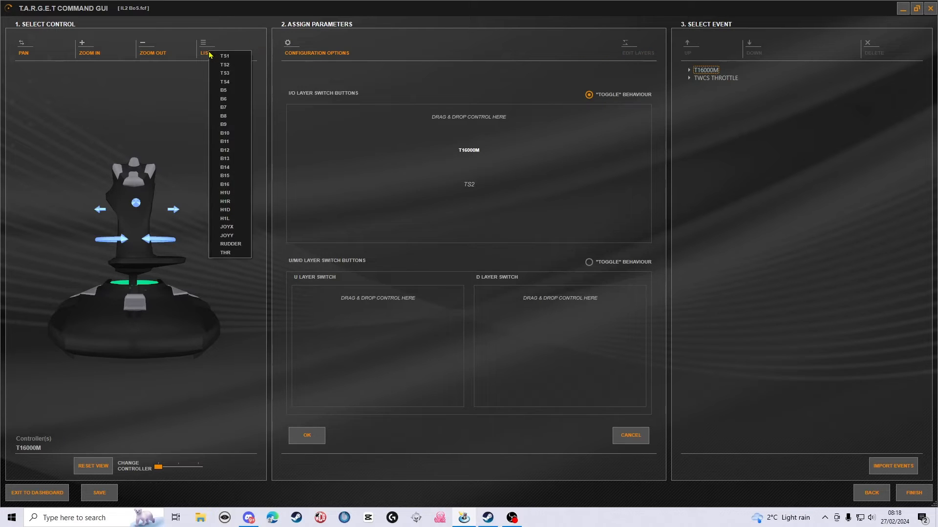
pyautogui.click(226, 67)
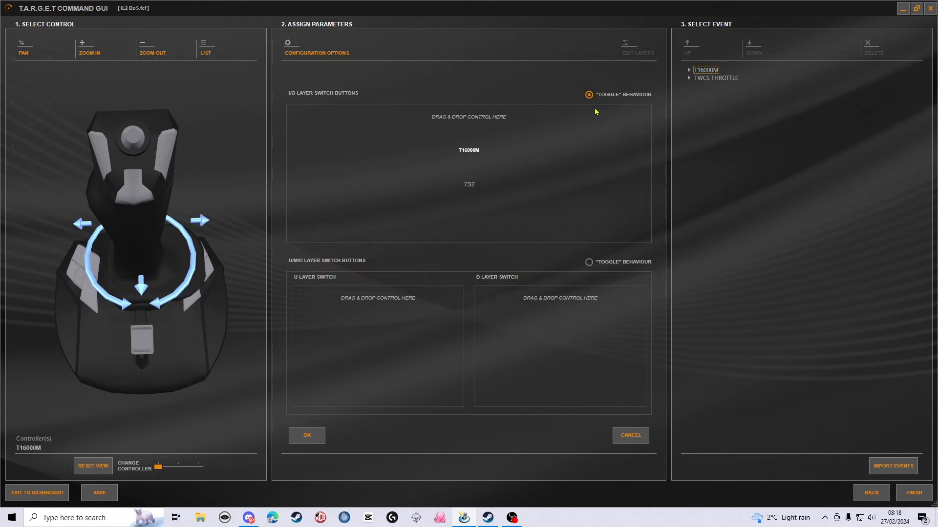
pyautogui.click(618, 434)
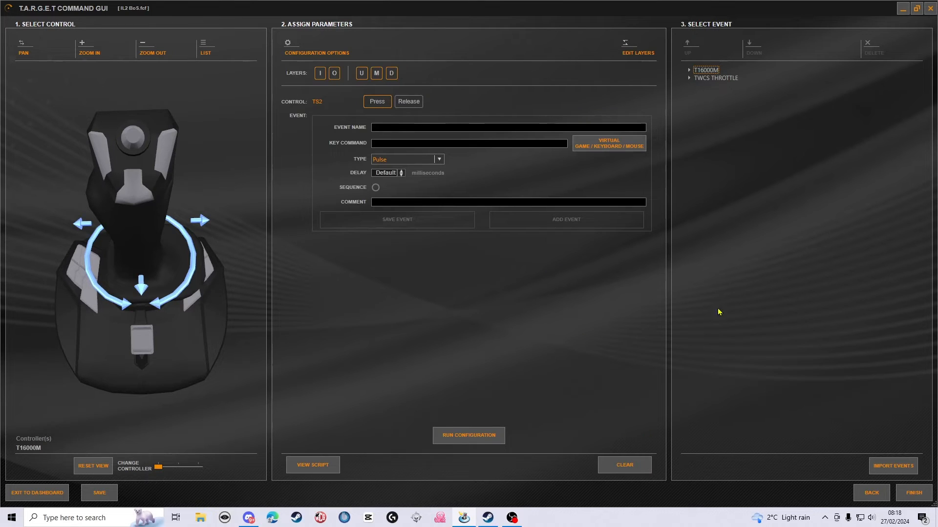
# - Expand the T16000M's TS1, TS3 and TS4 entries to examine their press events on both layers
pyautogui.click(689, 70)
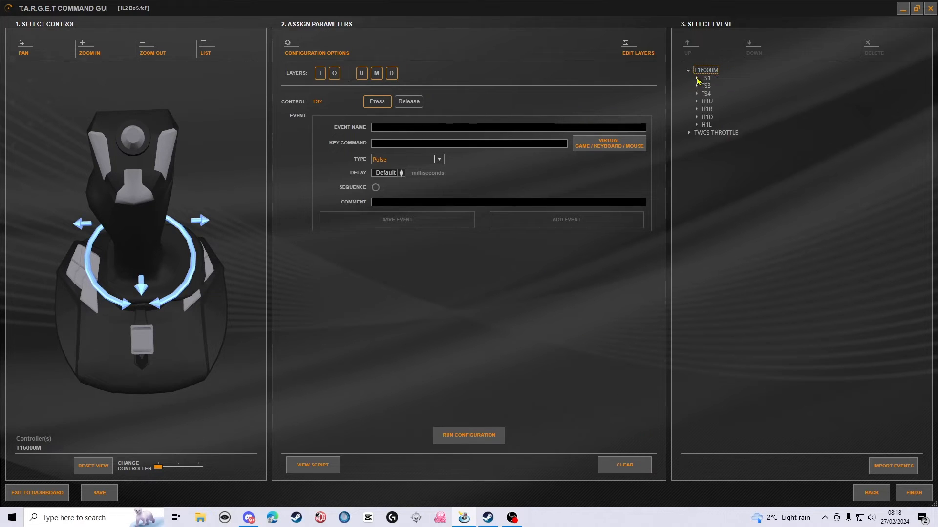
pyautogui.click(695, 79)
pyautogui.click(703, 86)
pyautogui.click(696, 110)
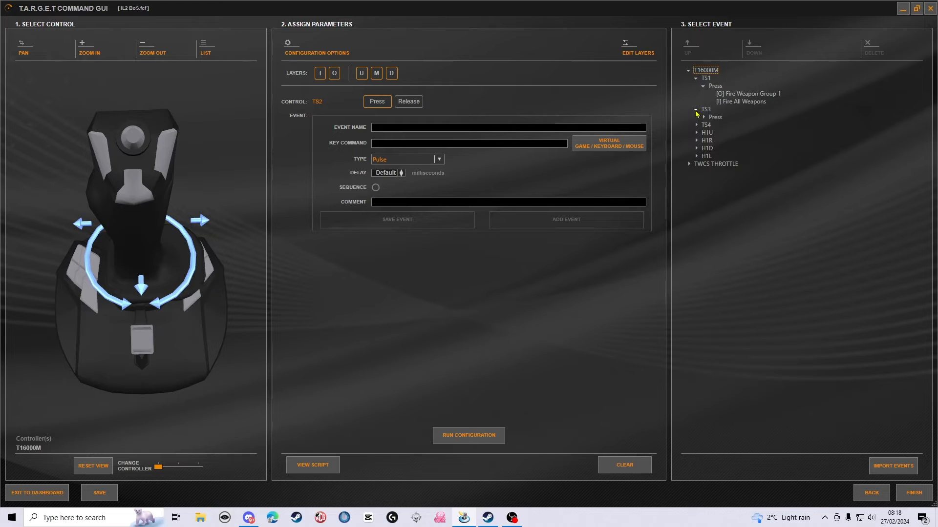
pyautogui.click(703, 118)
pyautogui.click(697, 140)
pyautogui.click(703, 148)
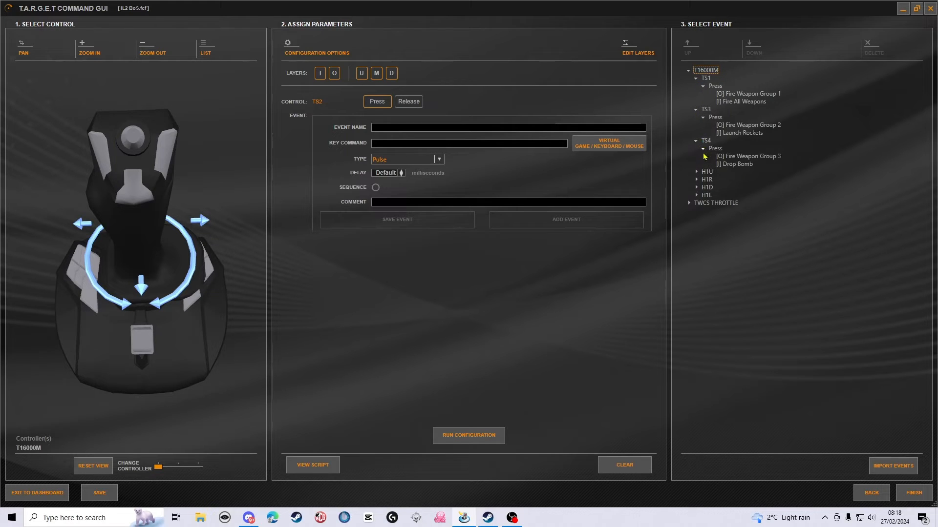
# - Expand the T16000M's H1U, H1R, H1D and H1L hat entries to examine their press events
pyautogui.click(696, 171)
pyautogui.click(704, 179)
pyautogui.click(695, 196)
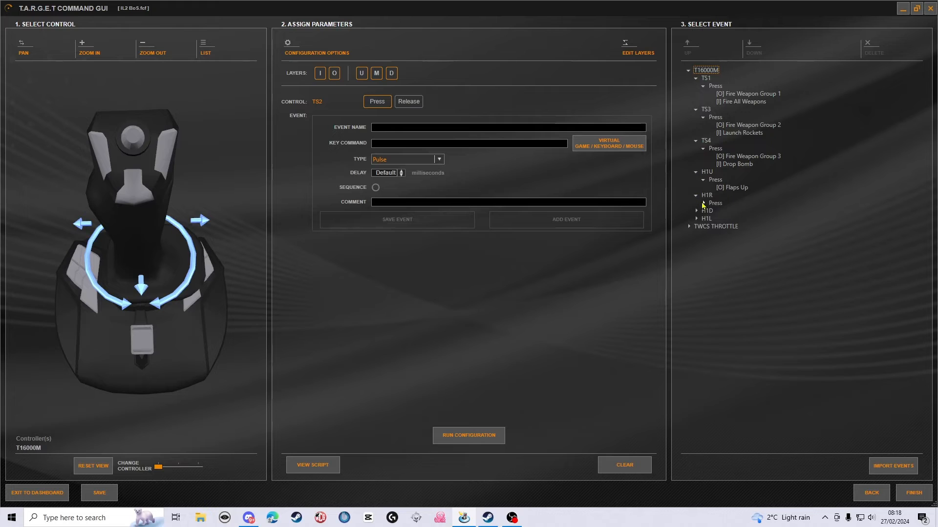
pyautogui.click(703, 203)
pyautogui.click(696, 218)
pyautogui.click(703, 227)
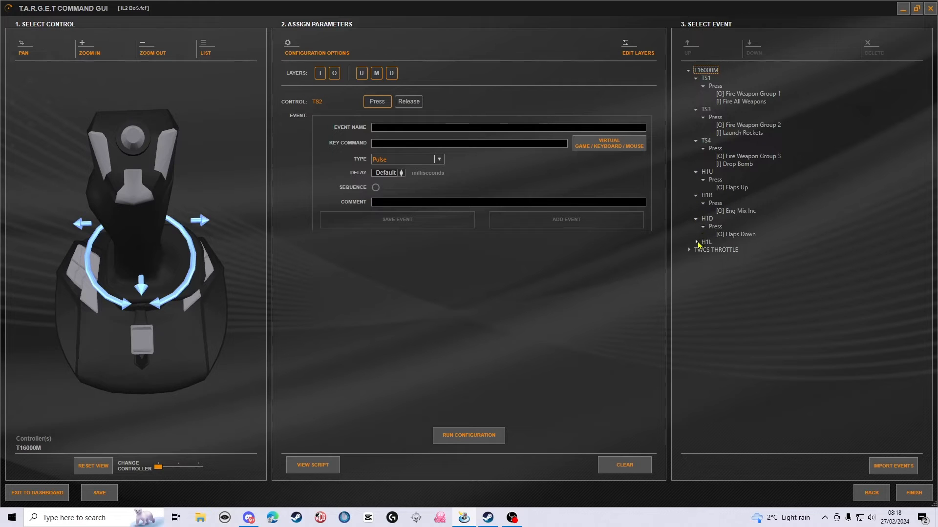
pyautogui.click(696, 242)
pyautogui.click(703, 250)
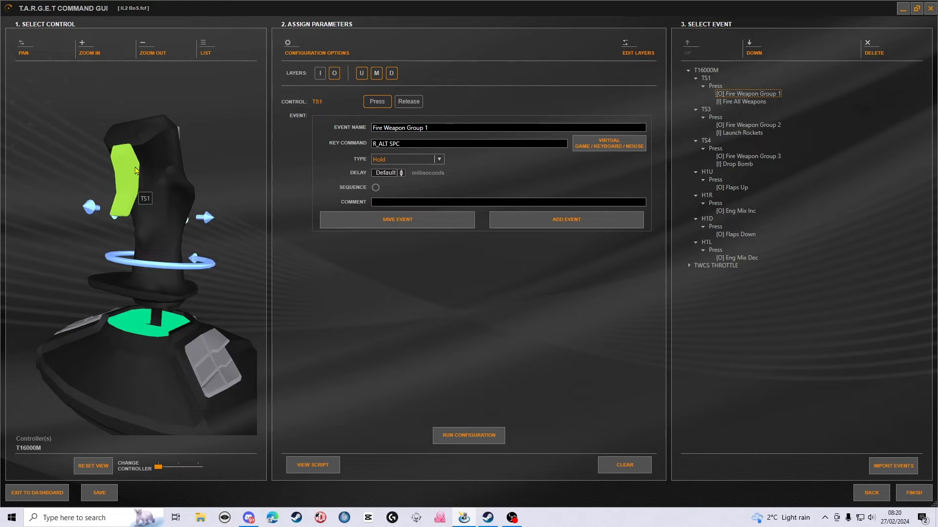
# - Review the key commands and types of the T16000M's TS1, TS3 and TS4 weapon events on both layers, locating the buttons on the joystick model
pyautogui.click(735, 103)
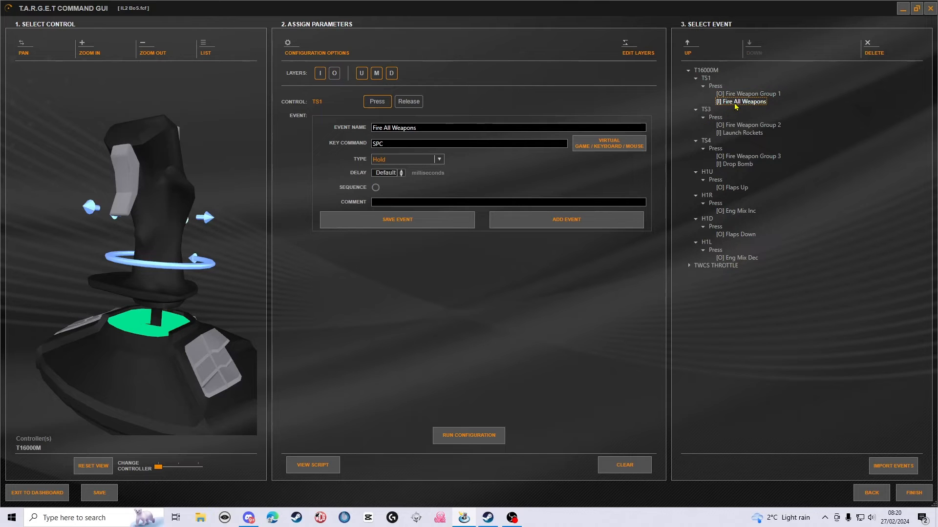
pyautogui.click(746, 126)
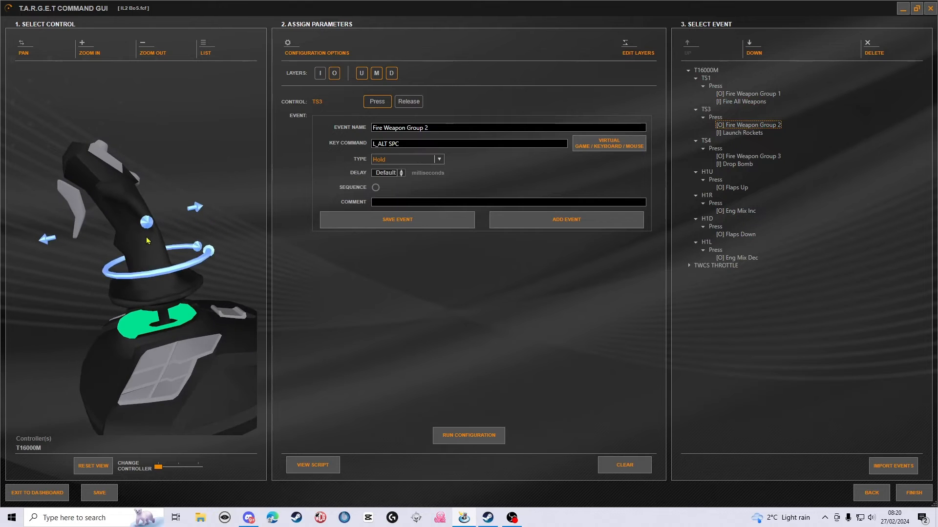
pyautogui.moveTo(209, 271); pyautogui.dragTo(191, 319)
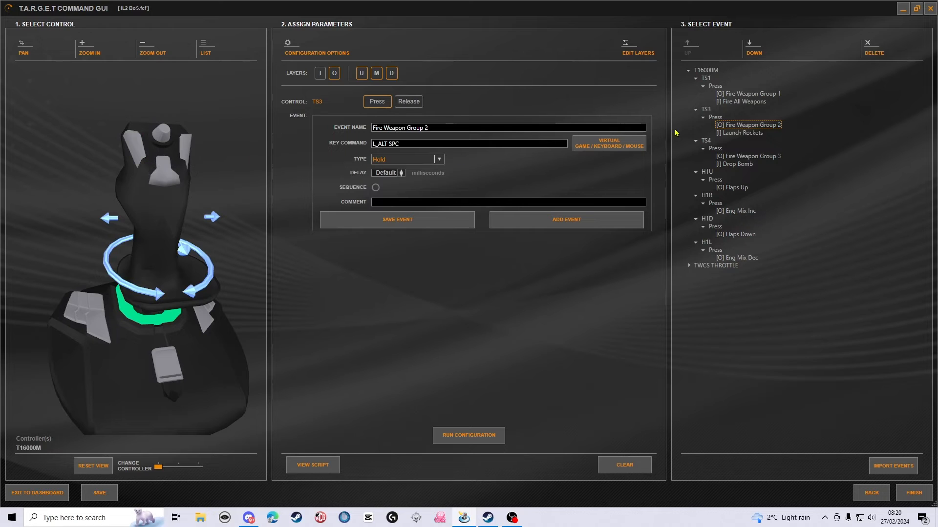
pyautogui.click(734, 133)
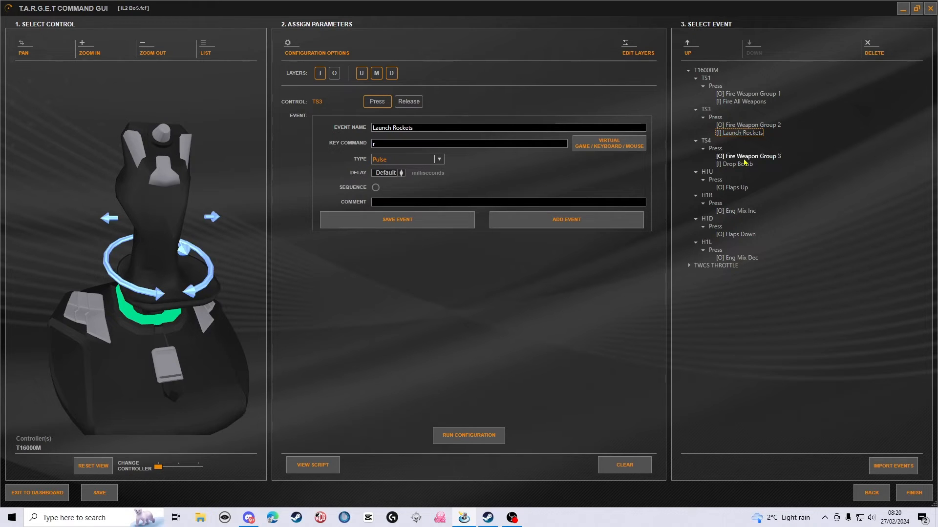
pyautogui.click(743, 158)
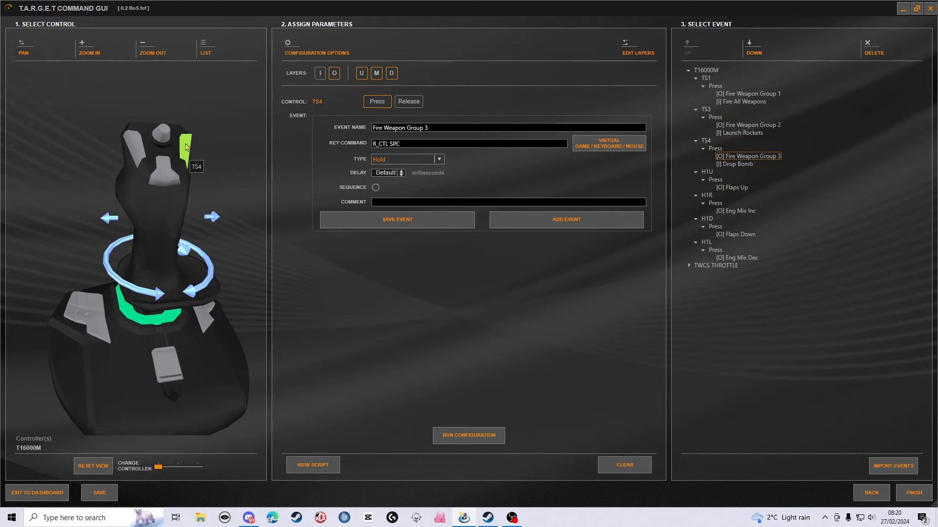
pyautogui.moveTo(230, 168); pyautogui.dragTo(197, 203)
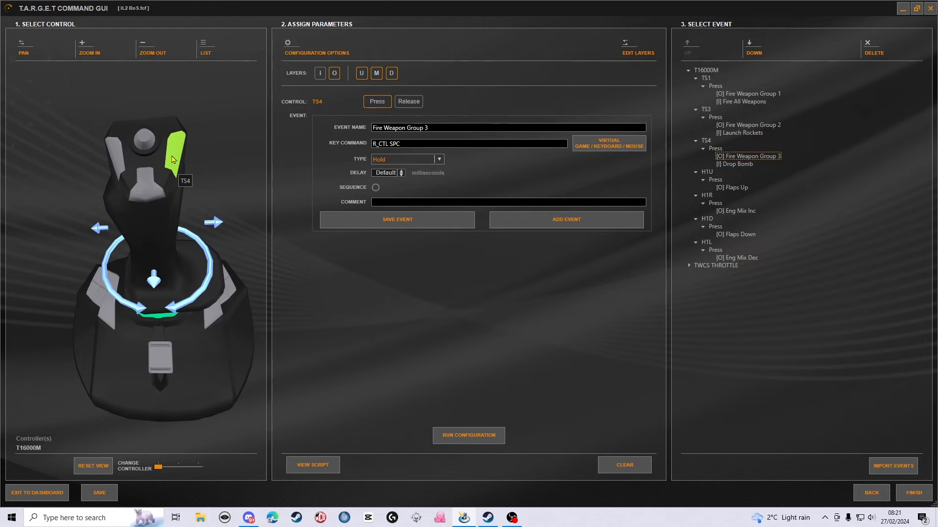
pyautogui.click(744, 164)
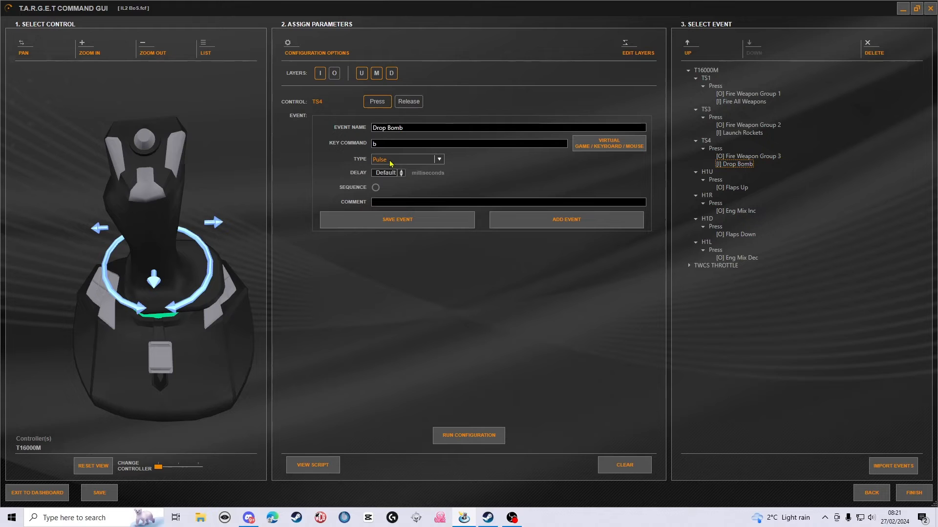
# - Review the T16000M's H1 hat events for flaps up and down and engine mixture increase and decrease, matching each direction on the model
pyautogui.click(742, 187)
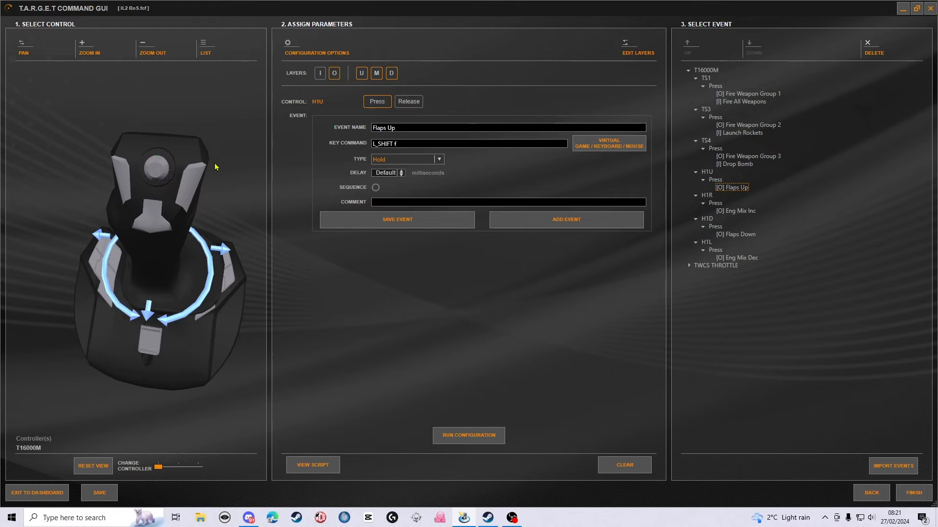
pyautogui.click(736, 235)
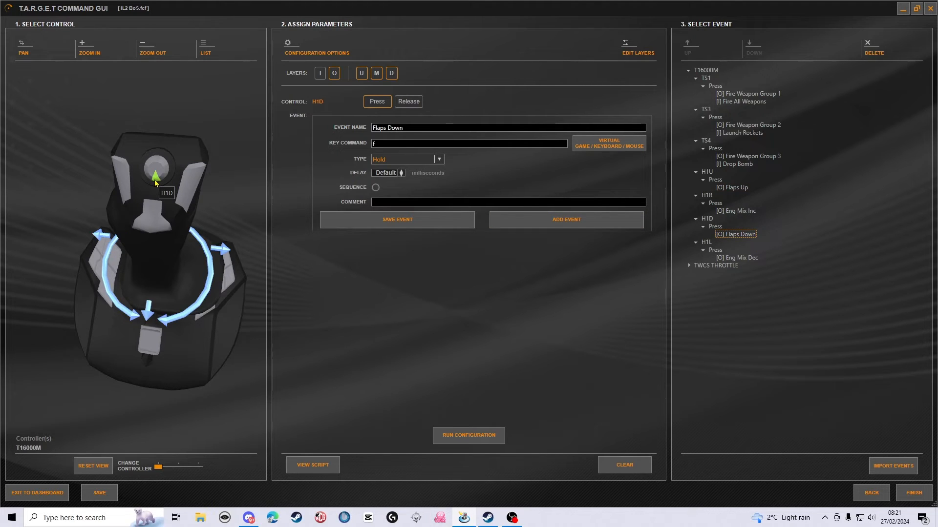
pyautogui.click(751, 216)
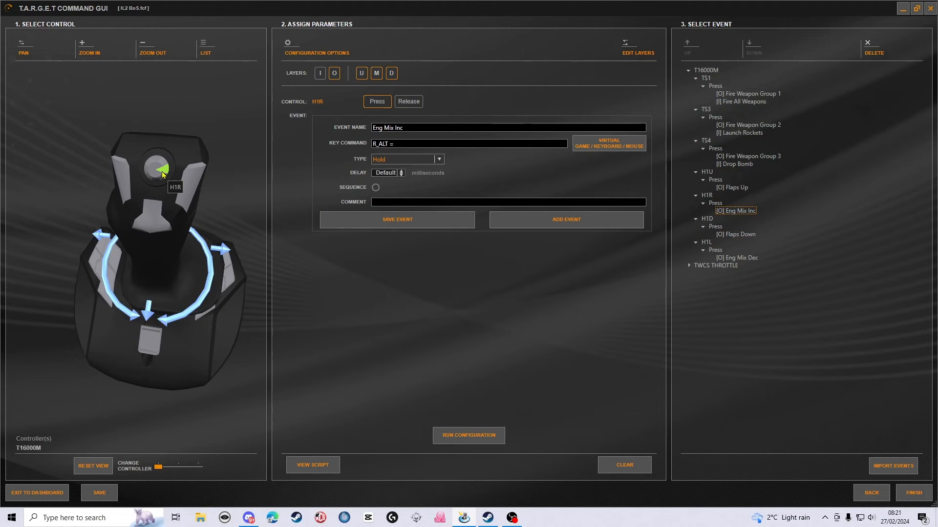
pyautogui.click(736, 257)
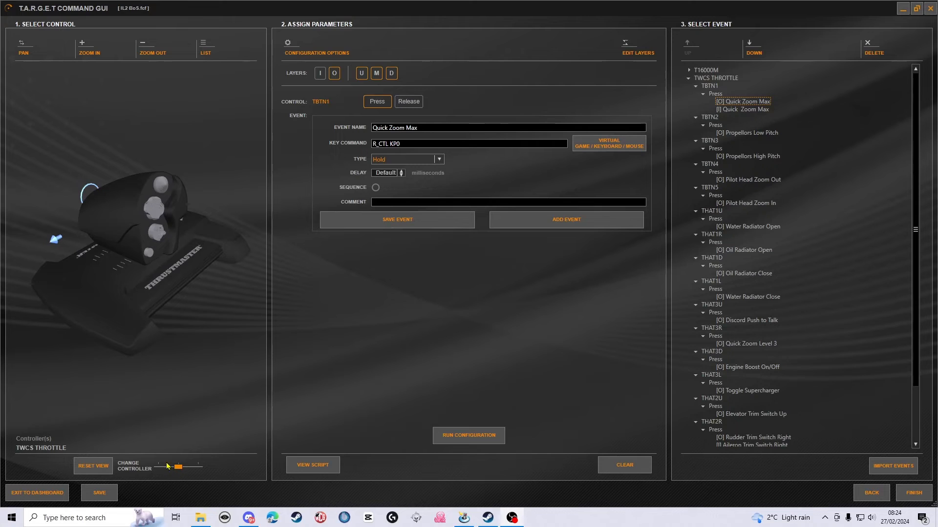
# - Review the TWCS Throttle's TBTN1 to TBTN5 press events for quick zoom, propeller pitch and pilot head zoom, locating the buttons on the model
pyautogui.moveTo(244, 352); pyautogui.dragTo(205, 370)
pyautogui.moveTo(145, 325); pyautogui.dragTo(151, 360)
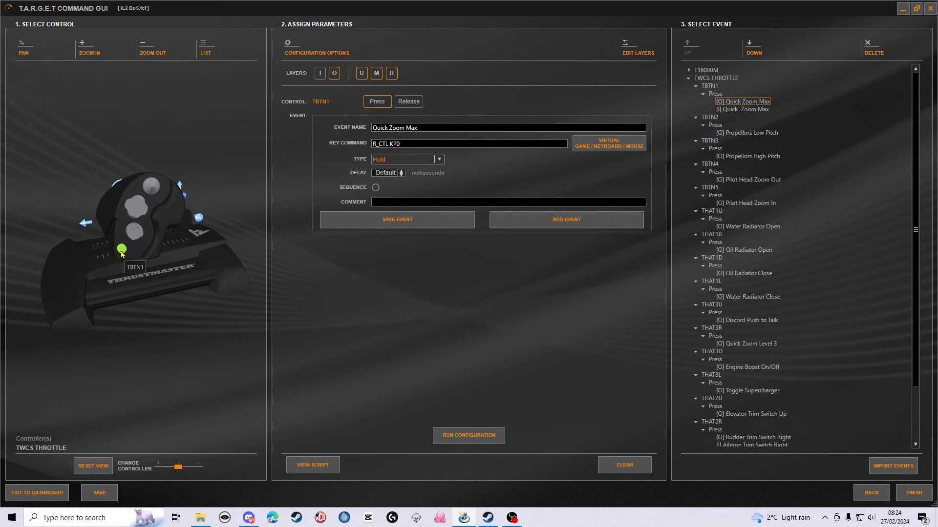
pyautogui.click(747, 110)
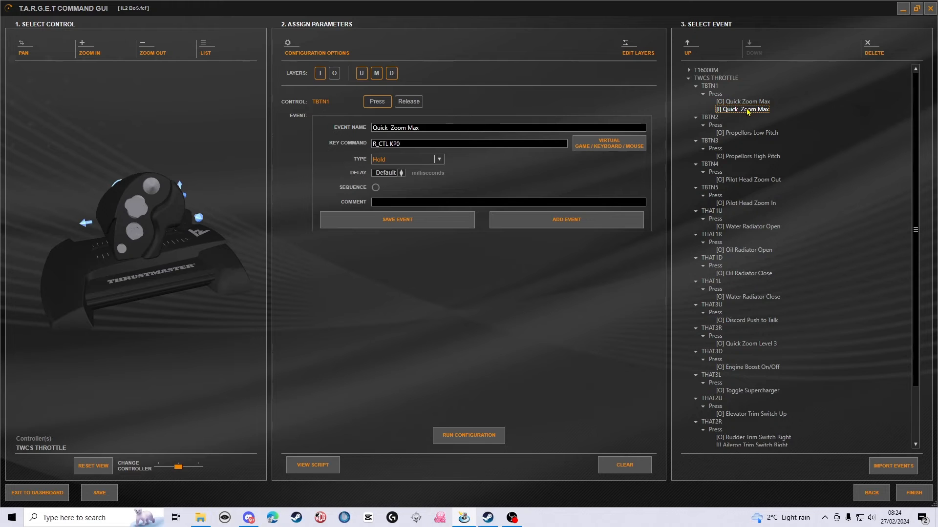
pyautogui.click(741, 135)
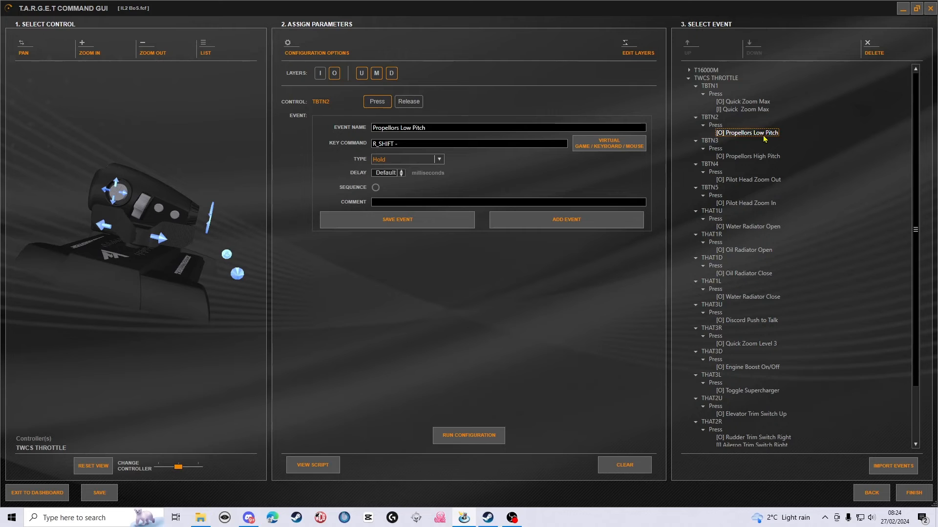
pyautogui.click(750, 156)
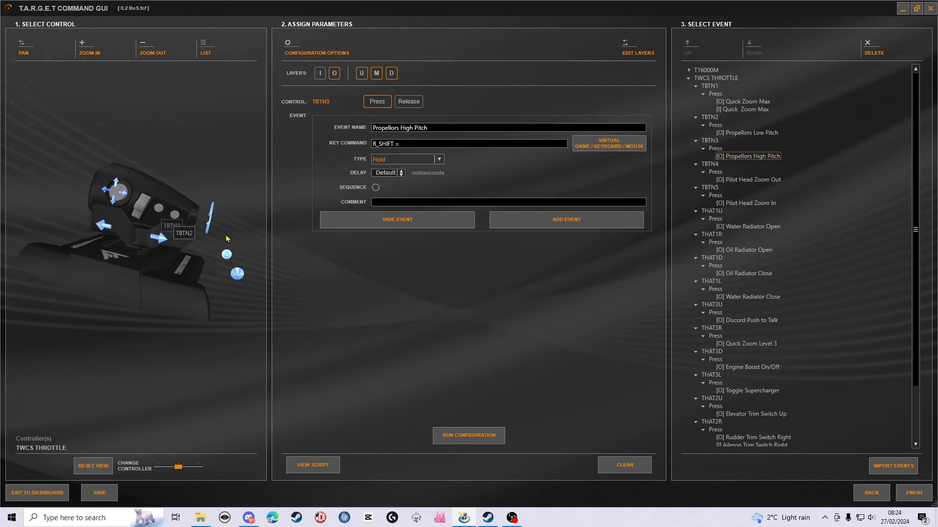
pyautogui.click(752, 180)
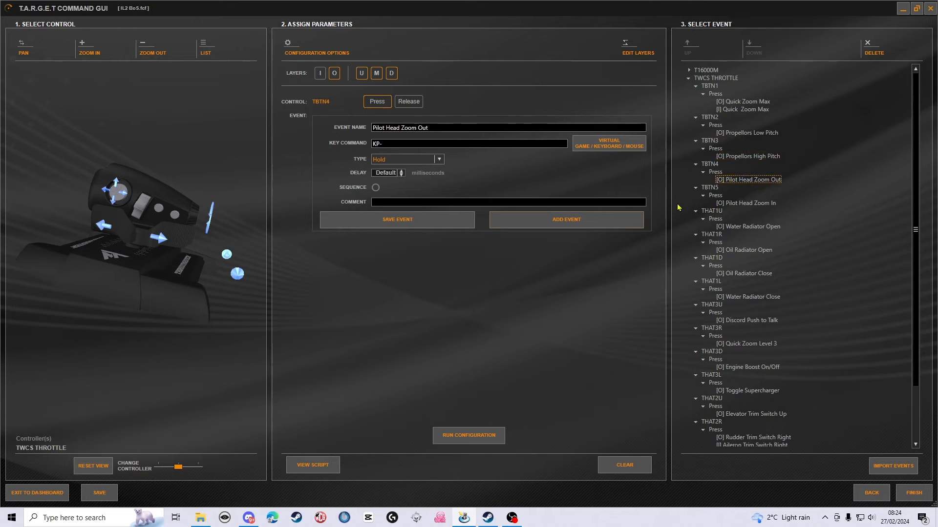
pyautogui.click(139, 215)
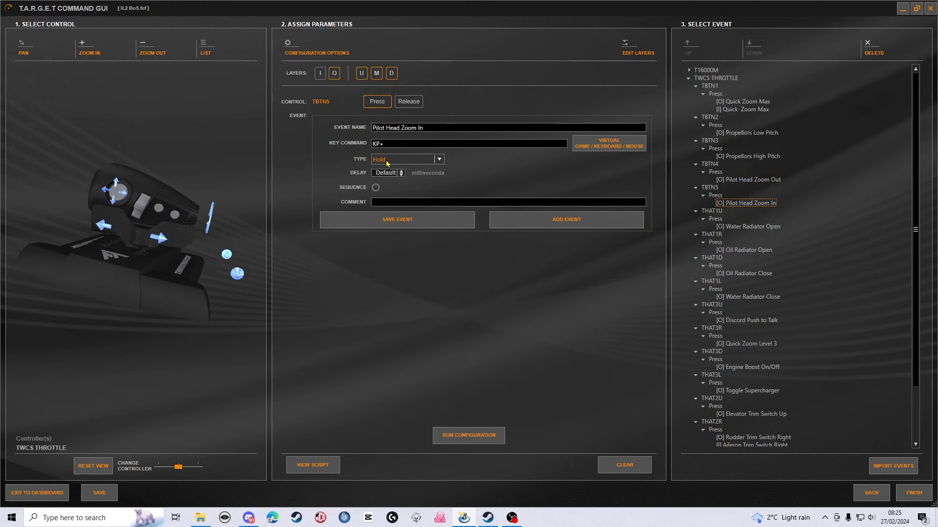
# - Review the TWCS Throttle's THAT1 hat events for opening and closing the water and oil radiators
pyautogui.click(747, 227)
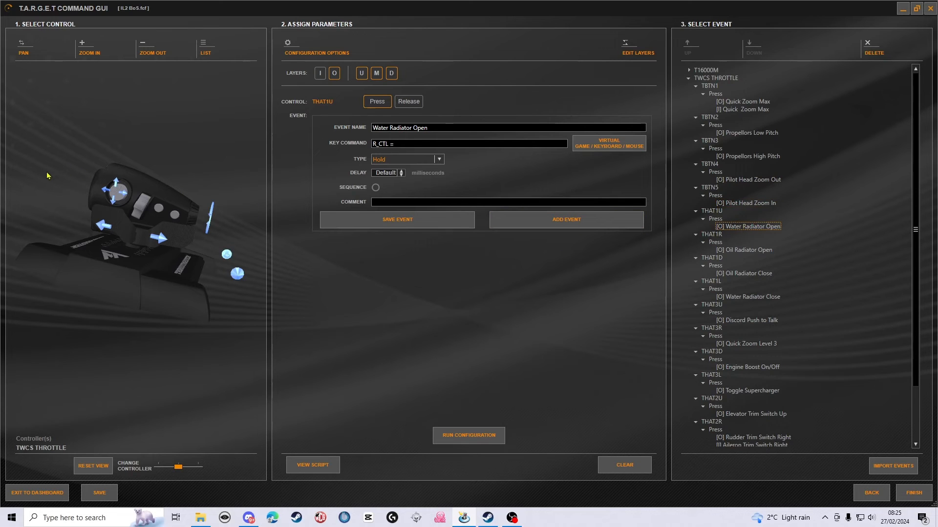
pyautogui.moveTo(48, 174); pyautogui.dragTo(132, 312)
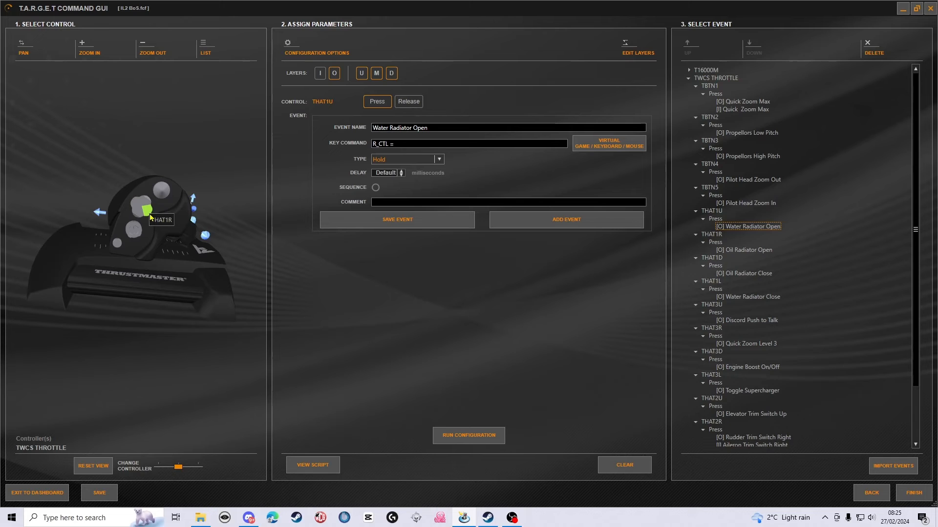
pyautogui.click(745, 250)
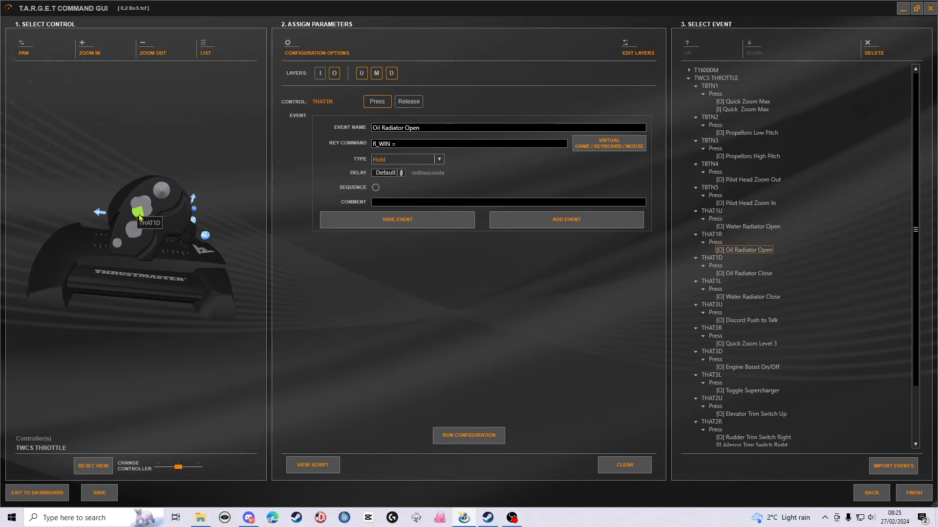
pyautogui.click(725, 276)
pyautogui.click(733, 297)
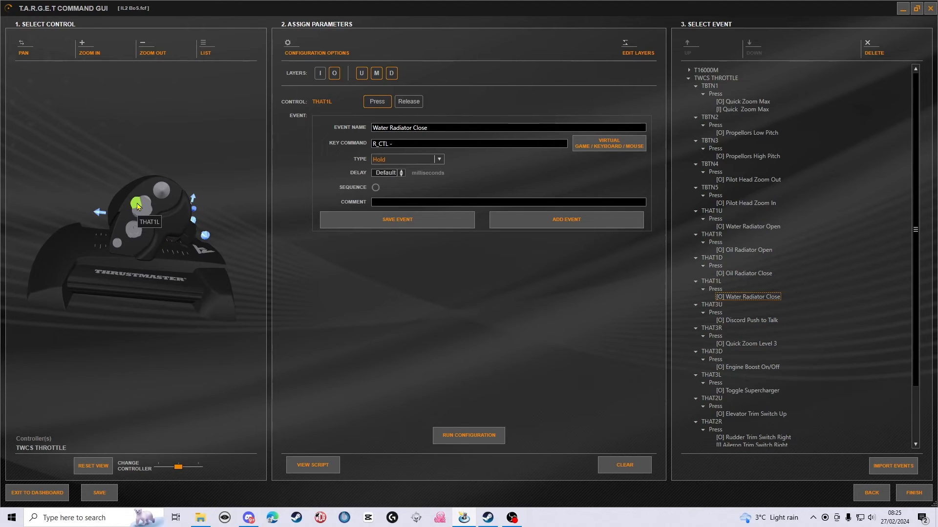
# - Review the TWCS Throttle's THAT3 hat events for Discord push to talk, Quick Zoom Level 3, engine boost and supercharger
pyautogui.click(746, 321)
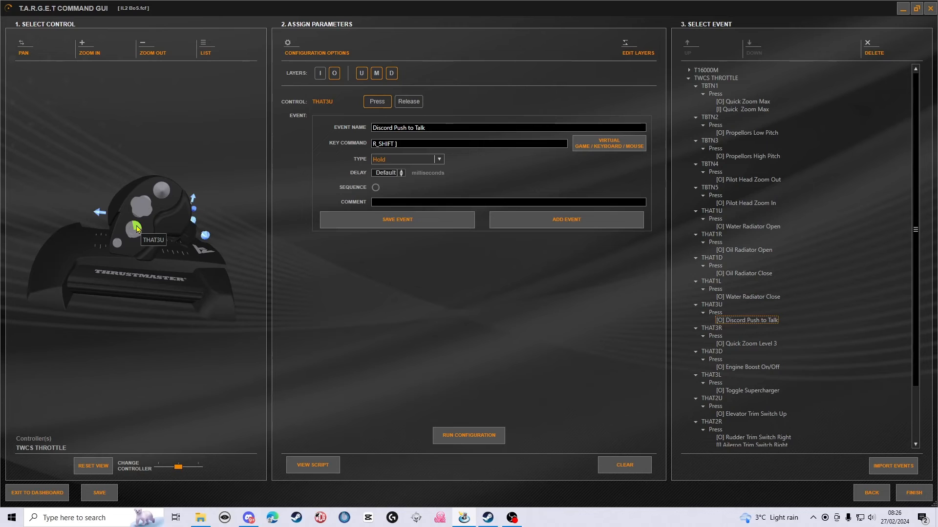
pyautogui.click(746, 346)
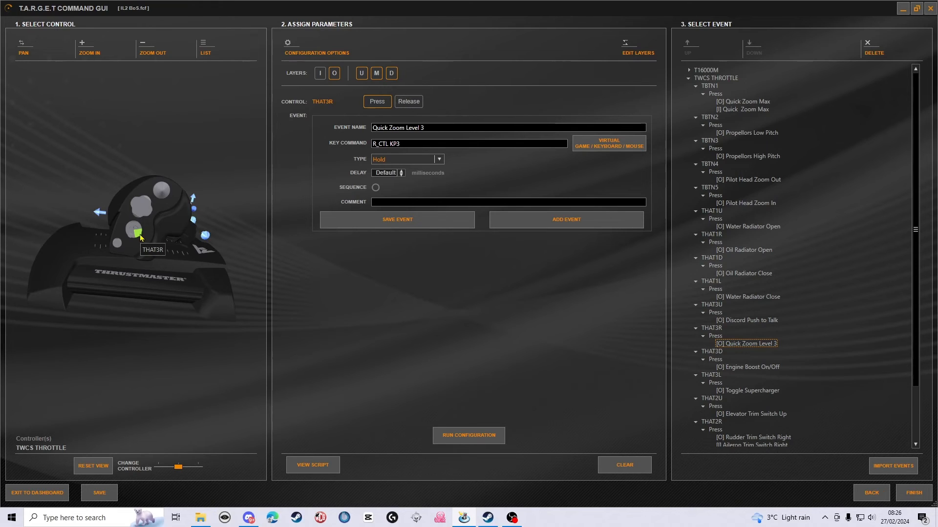
pyautogui.click(758, 369)
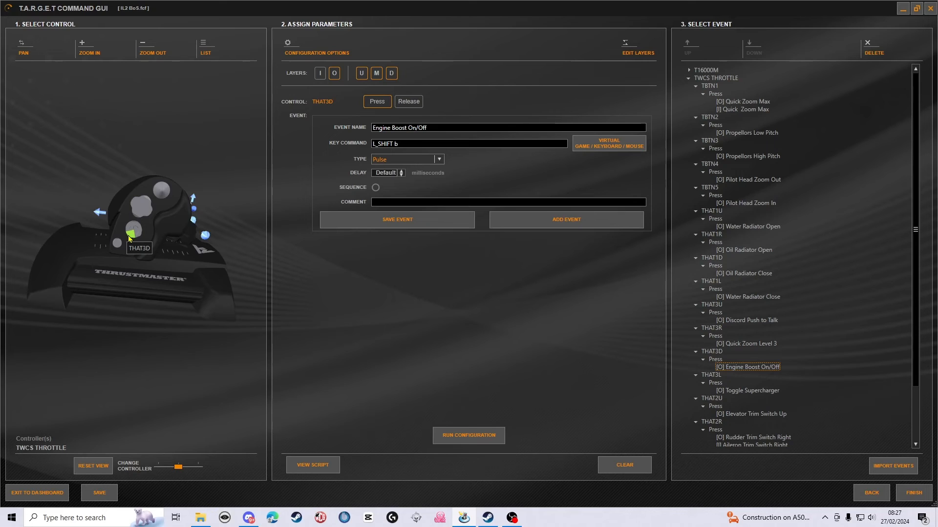
pyautogui.click(753, 392)
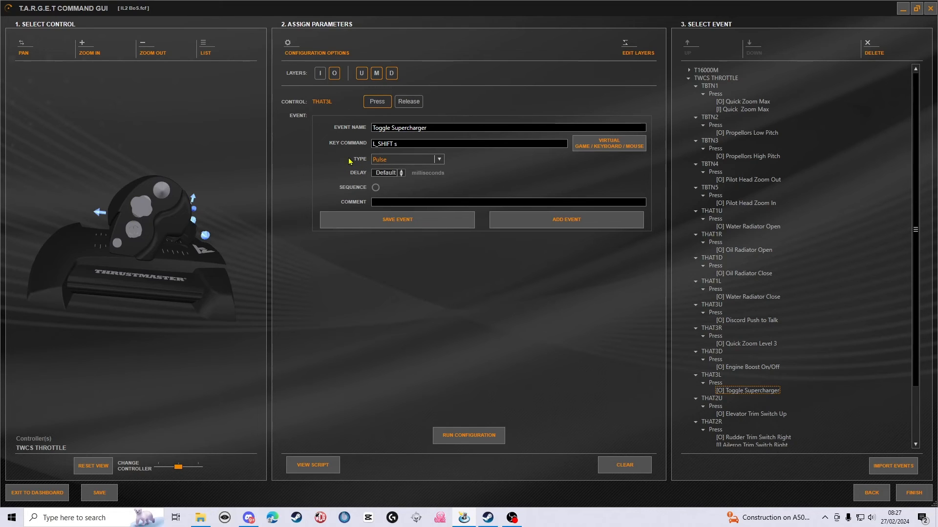
# - Review the TWCS Throttle's THAT2 hat events for elevator, rudder and aileron trim and landing gear across the I and O layers
pyautogui.click(751, 415)
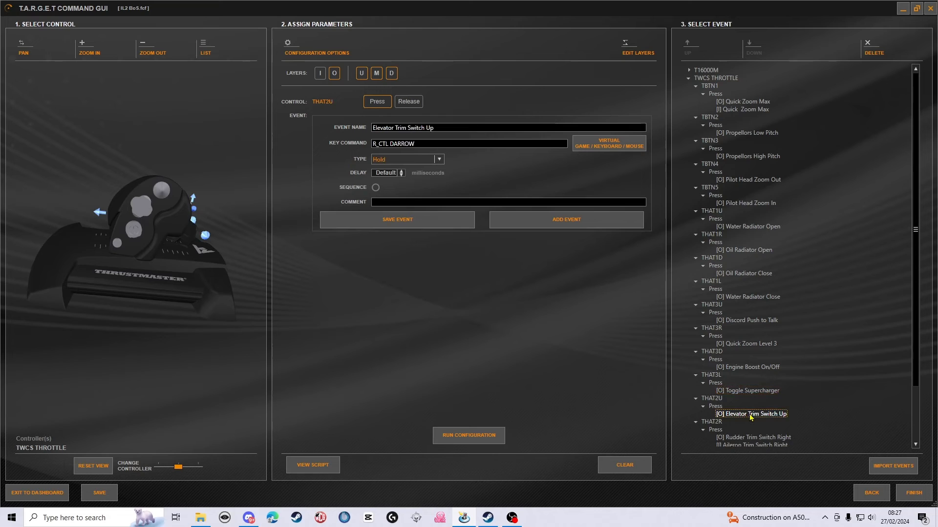
pyautogui.moveTo(187, 191); pyautogui.dragTo(174, 177)
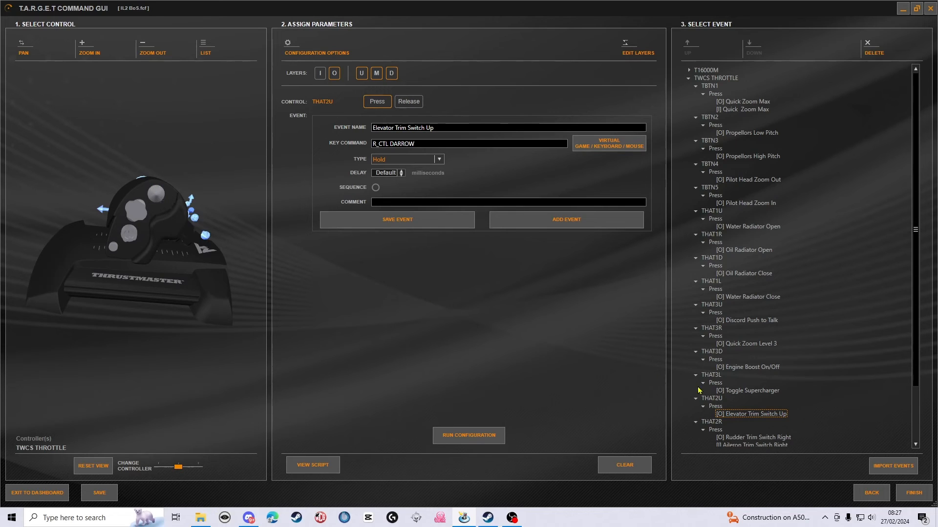
pyautogui.scroll(-3, 752, 364)
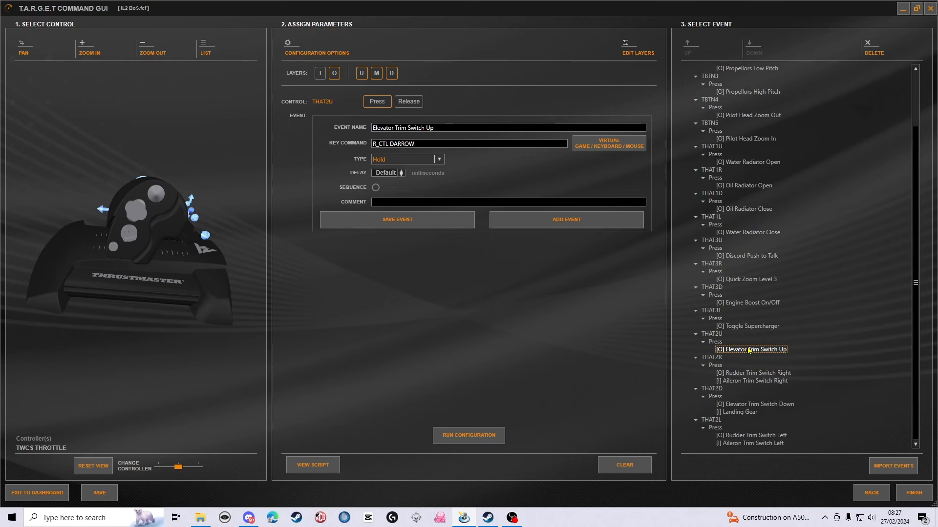
pyautogui.click(754, 374)
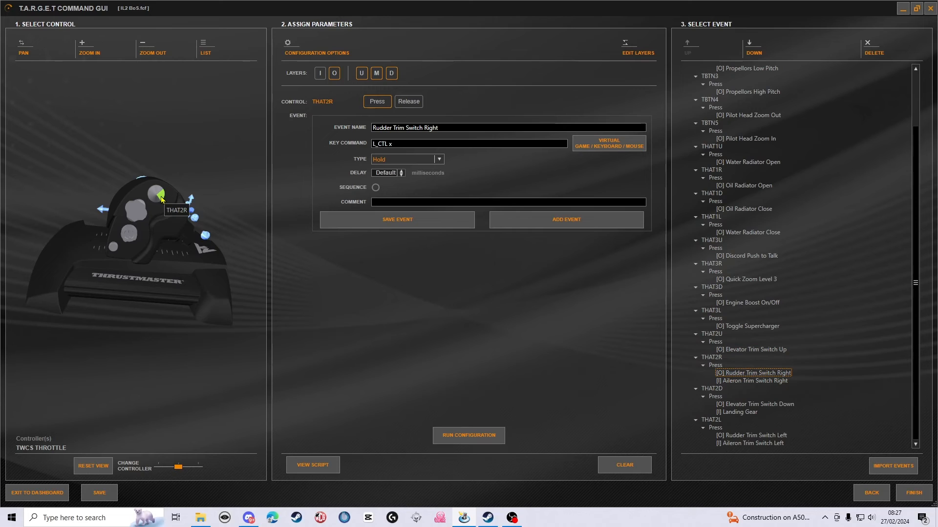
pyautogui.press('Down')
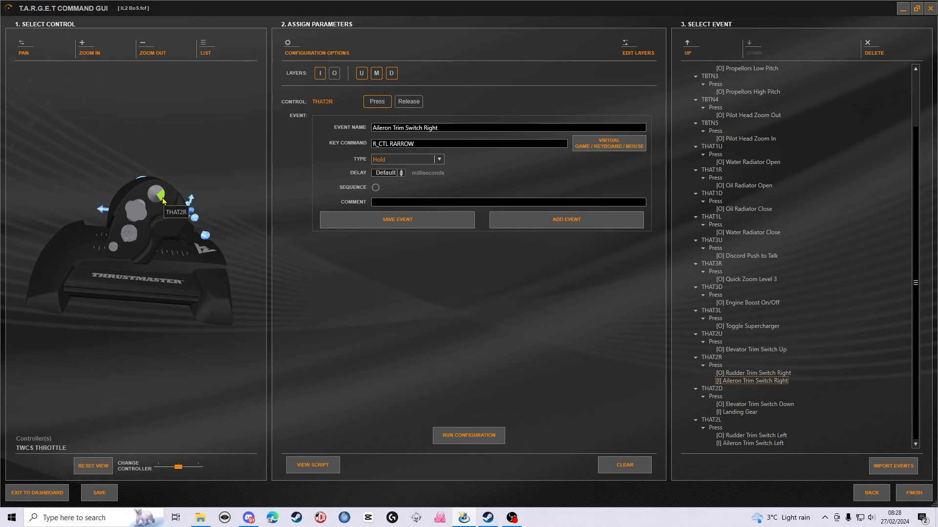
pyautogui.press('Down')
pyautogui.click(742, 404)
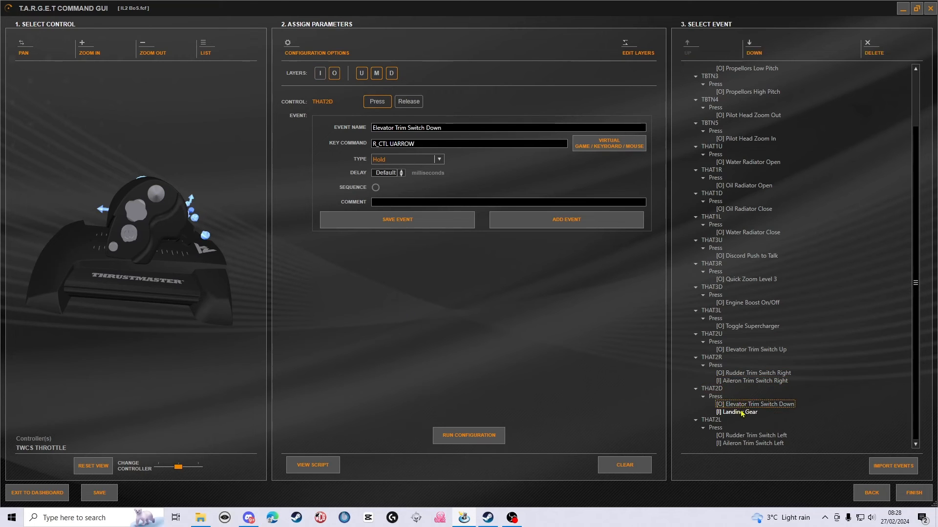
pyautogui.click(740, 413)
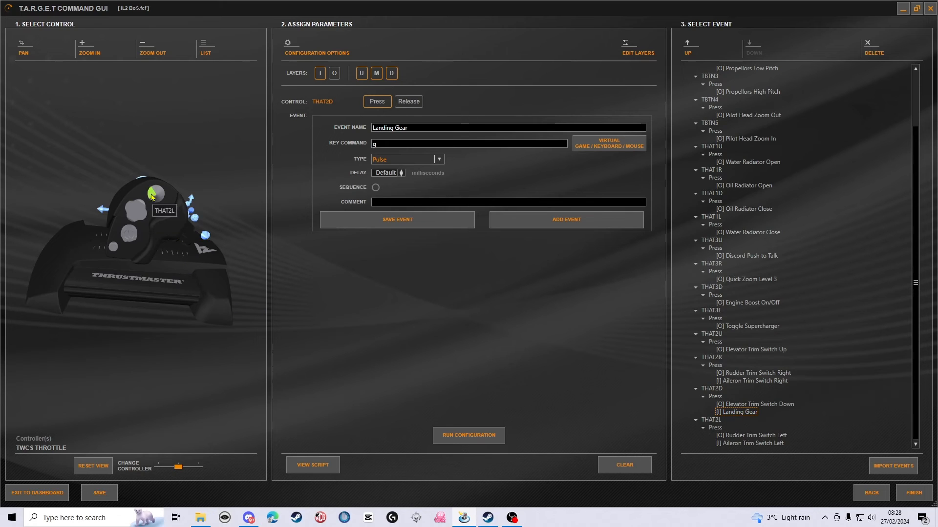
pyautogui.press('Down')
pyautogui.click(771, 436)
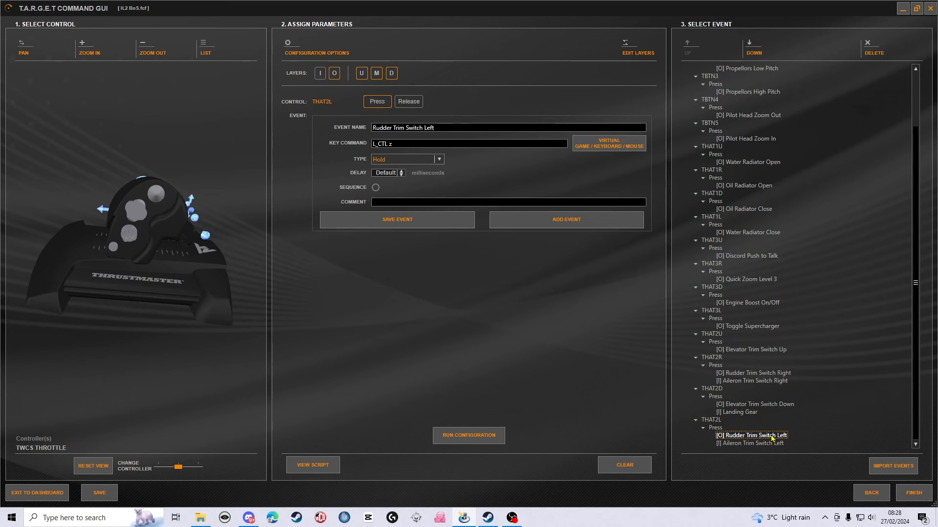
pyautogui.click(762, 444)
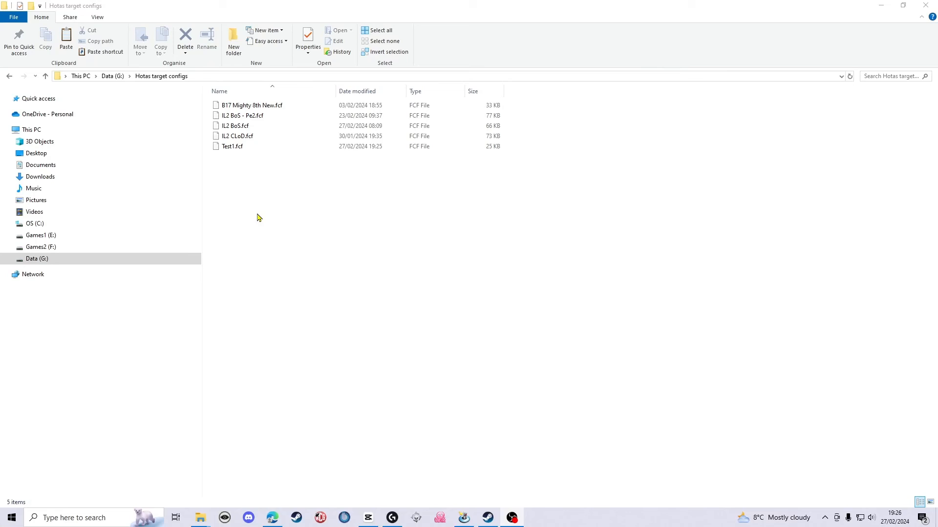
# - In the Hotas target configs folder, duplicate the IL2 BoS.fcf configuration file
pyautogui.click(256, 214)
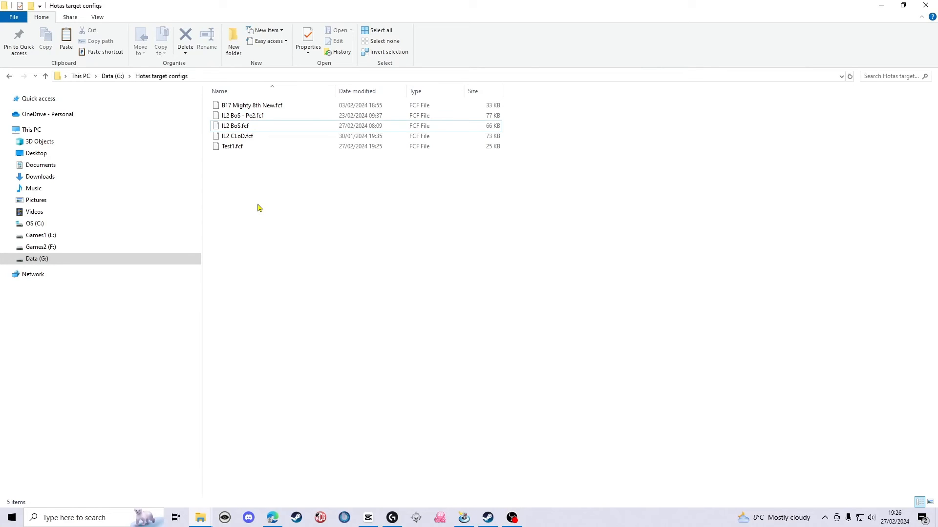
pyautogui.click(235, 128)
pyautogui.hotkey('ctrl', 'v')
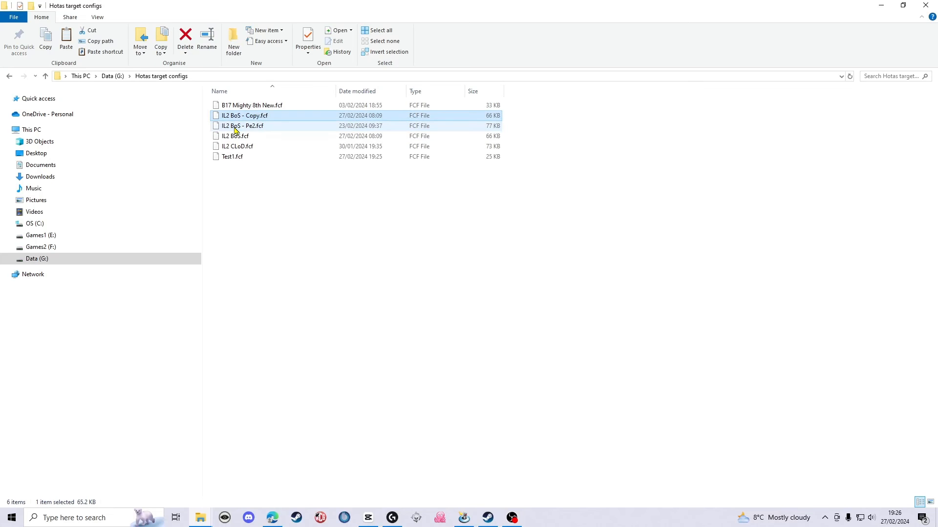
# - Rename the copied configuration file as IL2 BoS - Yak1.fcf
pyautogui.rightClick(257, 119)
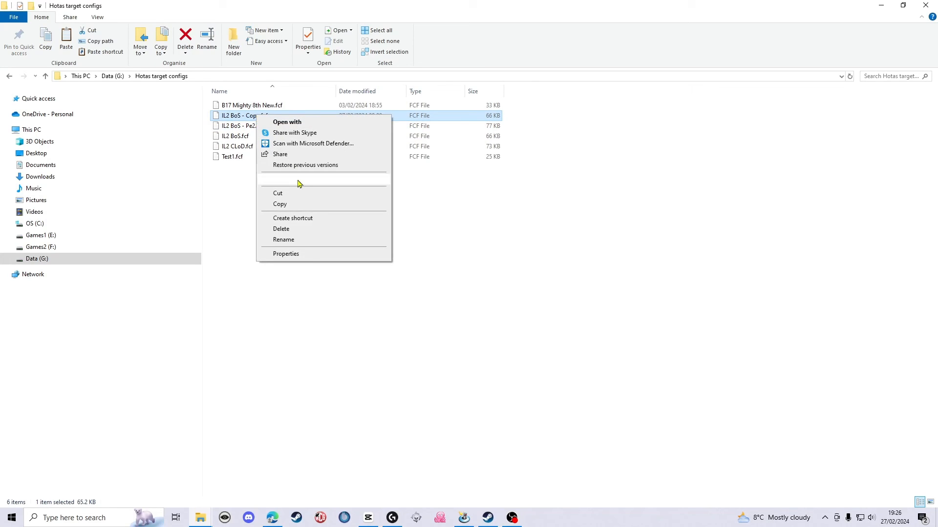
pyautogui.click(295, 240)
pyautogui.press('Right')
pyautogui.press('BackSpace')
pyautogui.press('BackSpace')
pyautogui.press('BackSpace')
pyautogui.press('BackSpace')
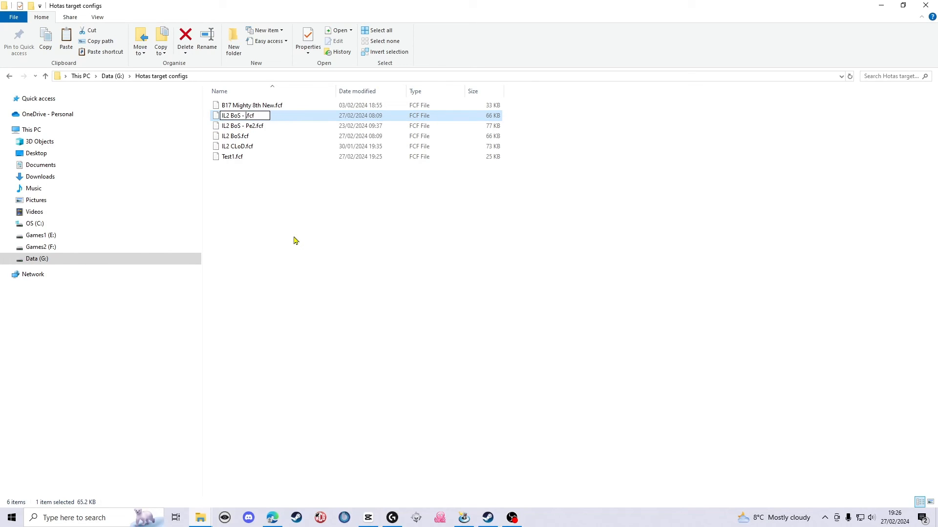
pyautogui.write('Yak1')
pyautogui.press('Return')
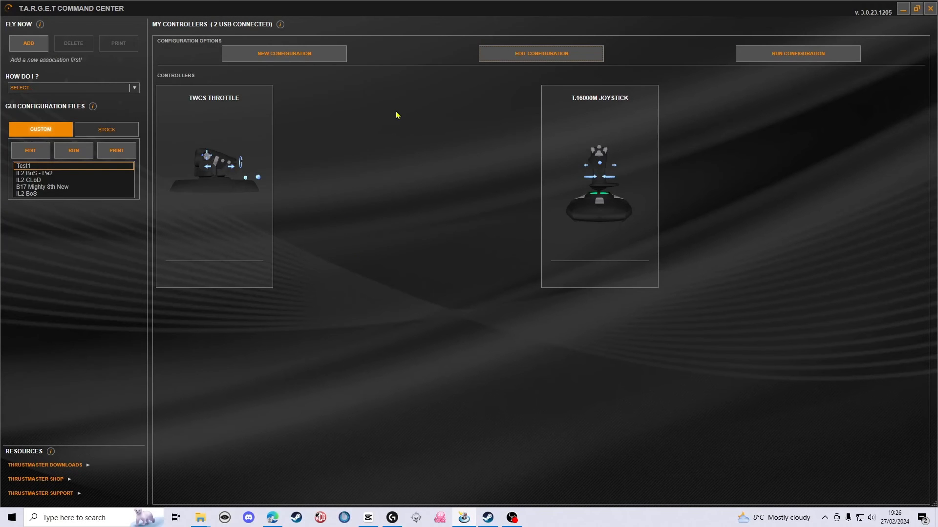
# - Open the IL2 BoS - Yak1.fcf configuration for editing in T.A.R.G.E.T and proceed past the controller selection
pyautogui.click(513, 56)
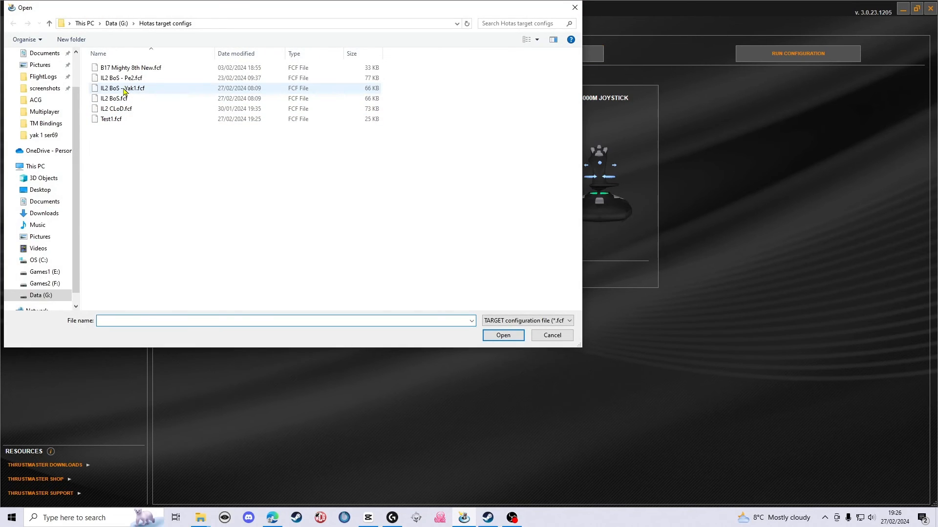
pyautogui.doubleClick(124, 90)
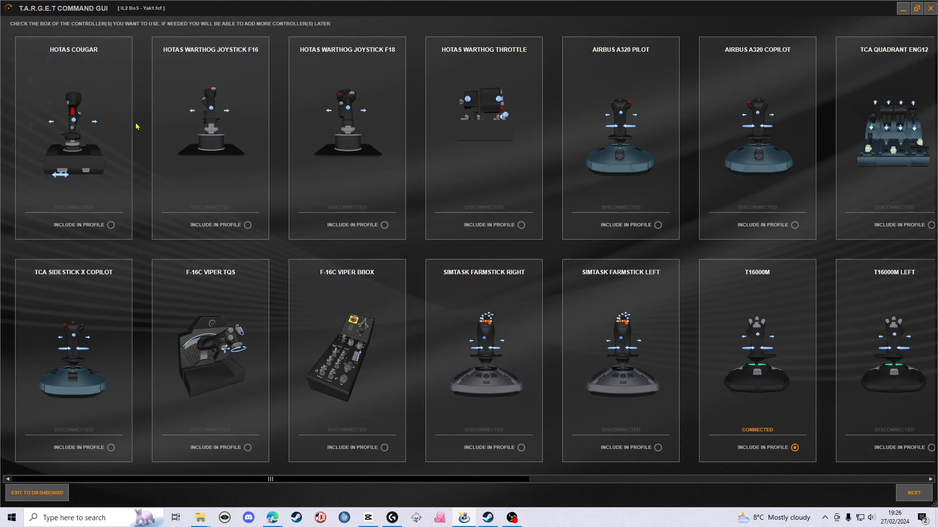
pyautogui.moveTo(527, 476); pyautogui.dragTo(905, 483)
pyautogui.click(918, 500)
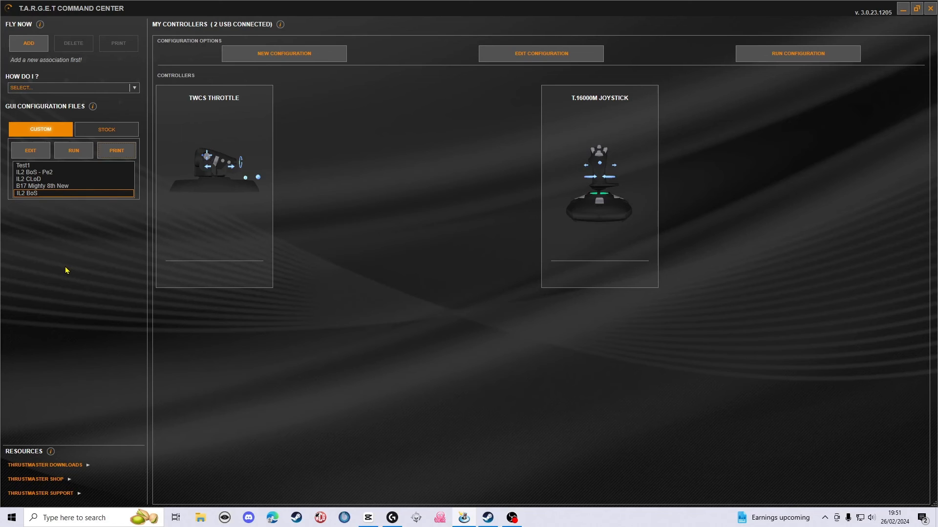
# - Run the custom IL2 BoS configuration and check the launch log for the plugged-in controllers and the combined device name
pyautogui.click(72, 193)
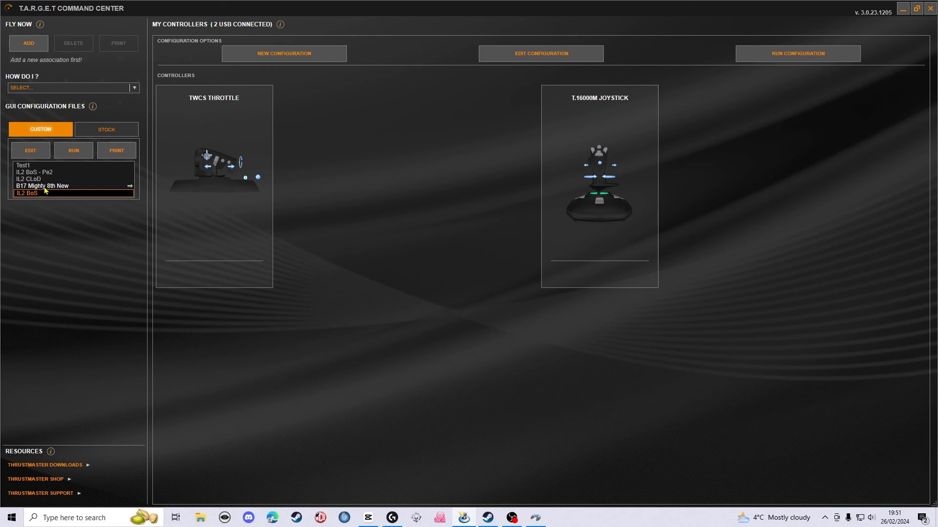
pyautogui.click(78, 151)
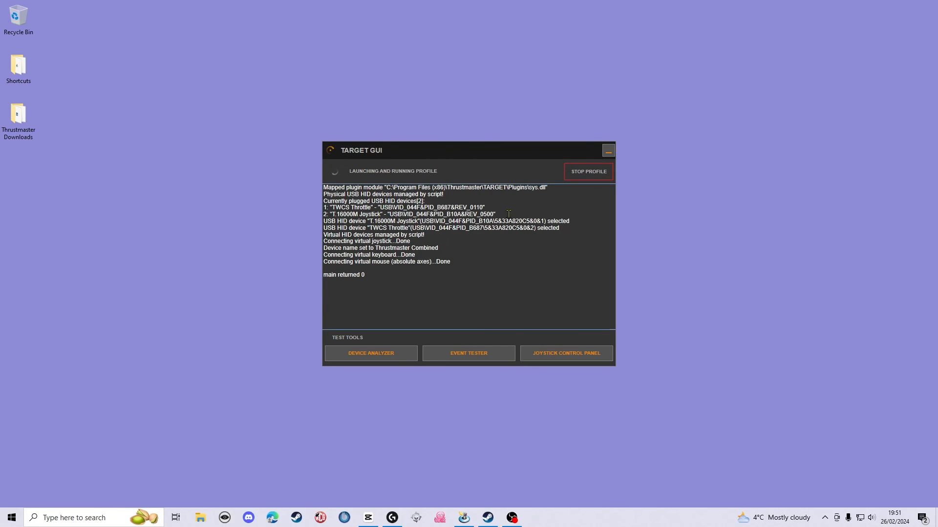
pyautogui.moveTo(509, 214); pyautogui.dragTo(326, 208)
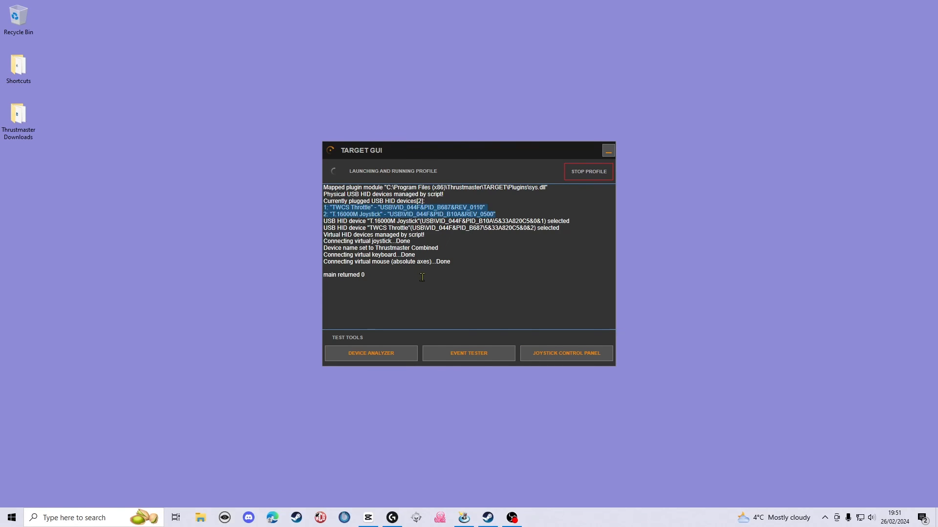
pyautogui.moveTo(447, 248); pyautogui.dragTo(376, 247)
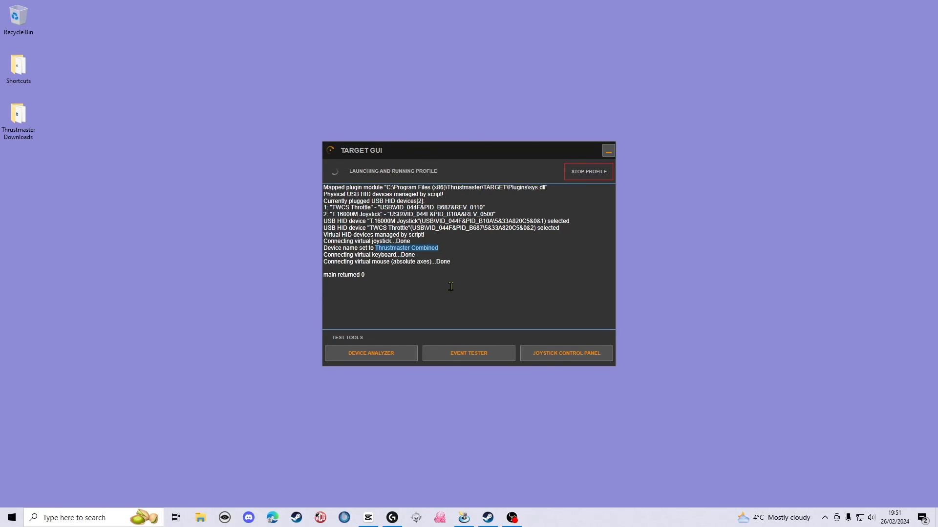
# - Search Windows for usb and open Set up USB game controllers
pyautogui.click(76, 519)
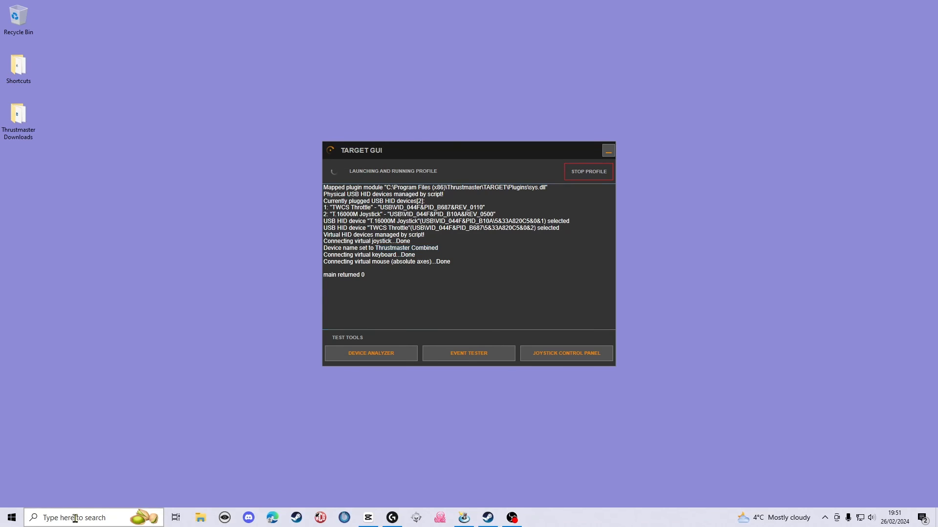
pyautogui.write('usb')
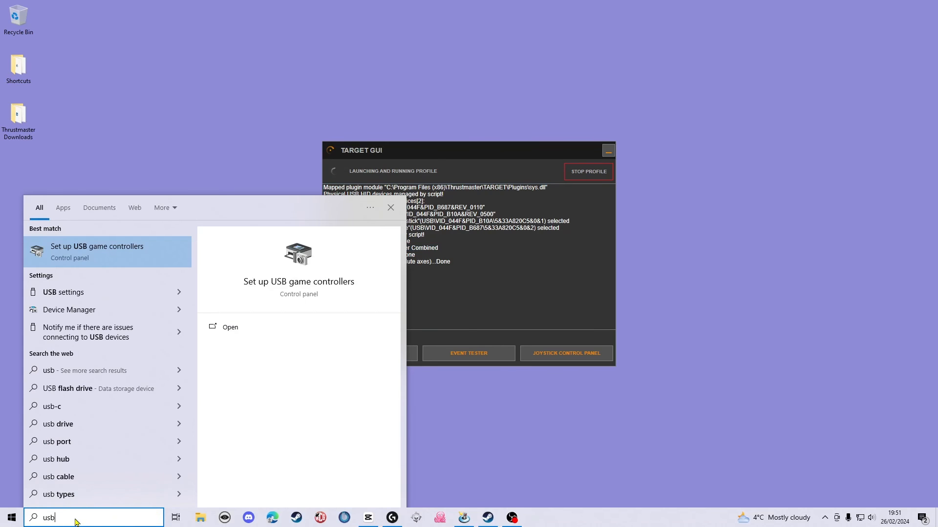
pyautogui.click(97, 264)
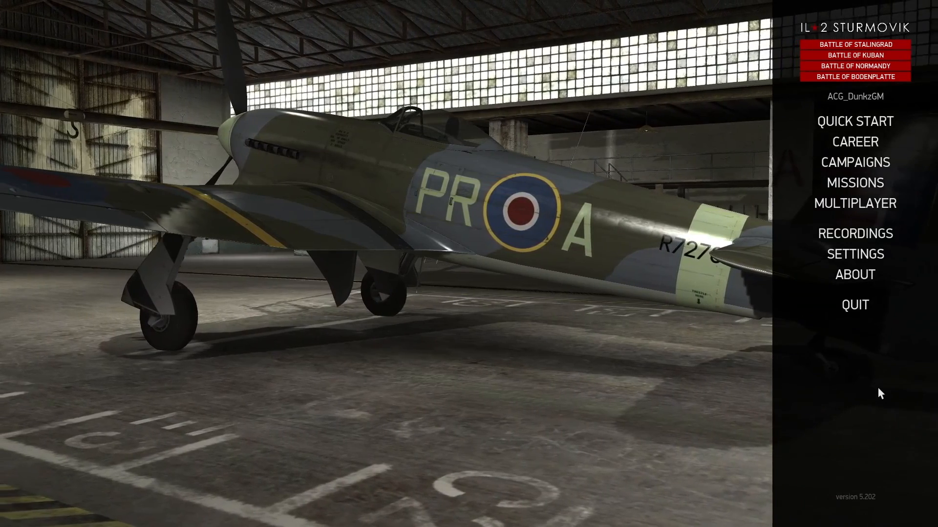
# - In IL-2 Sturmovik's key mapping settings, add joy3_axis_y as a new command for plane pitch control
pyautogui.click(855, 256)
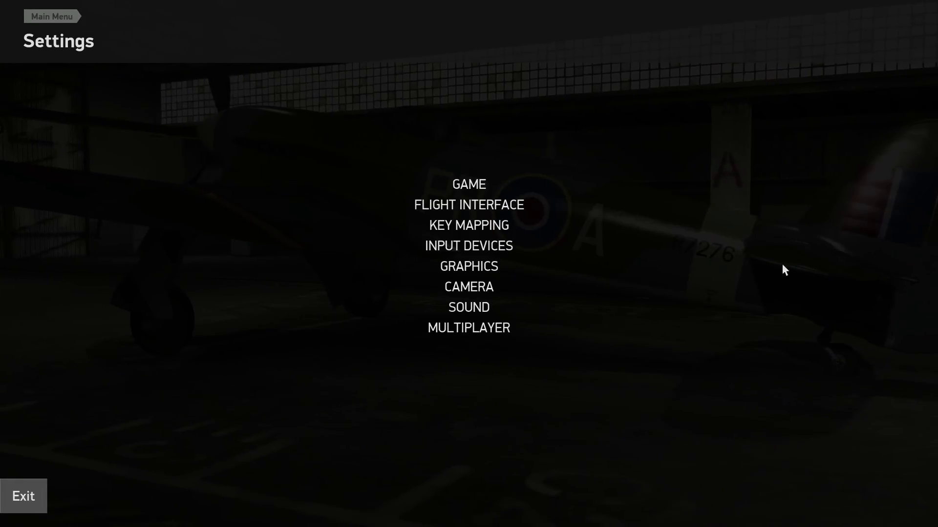
pyautogui.click(476, 225)
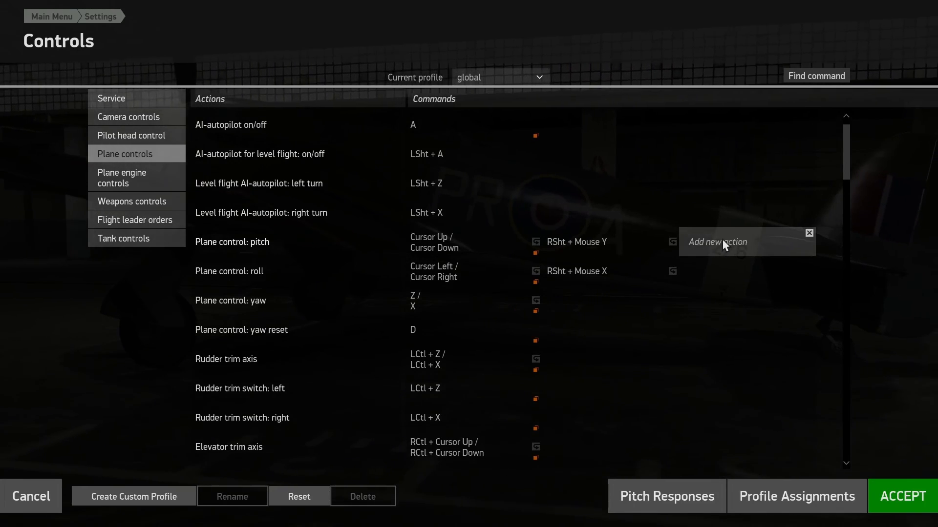
pyautogui.click(722, 242)
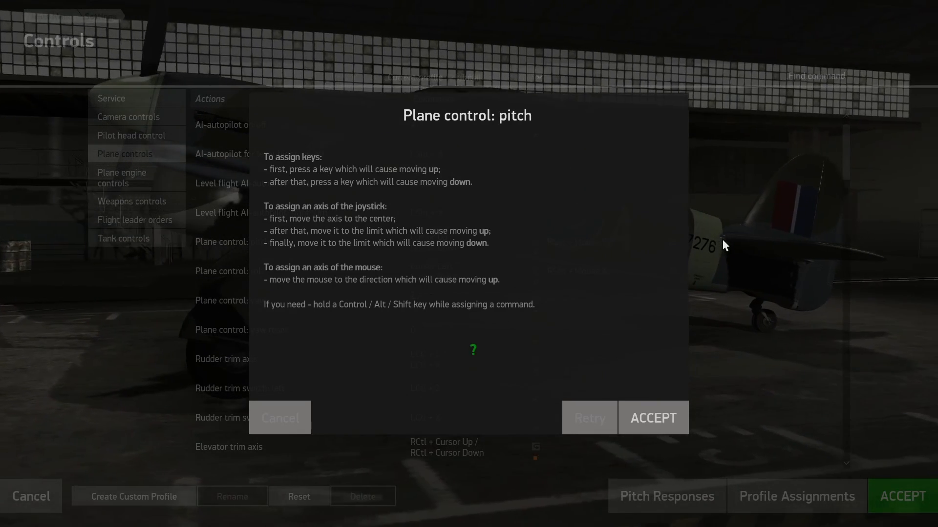
pyautogui.click(644, 425)
# - Assign joy3_axis_x to plane roll control and joy3_axis_z to plane yaw control
pyautogui.click(723, 268)
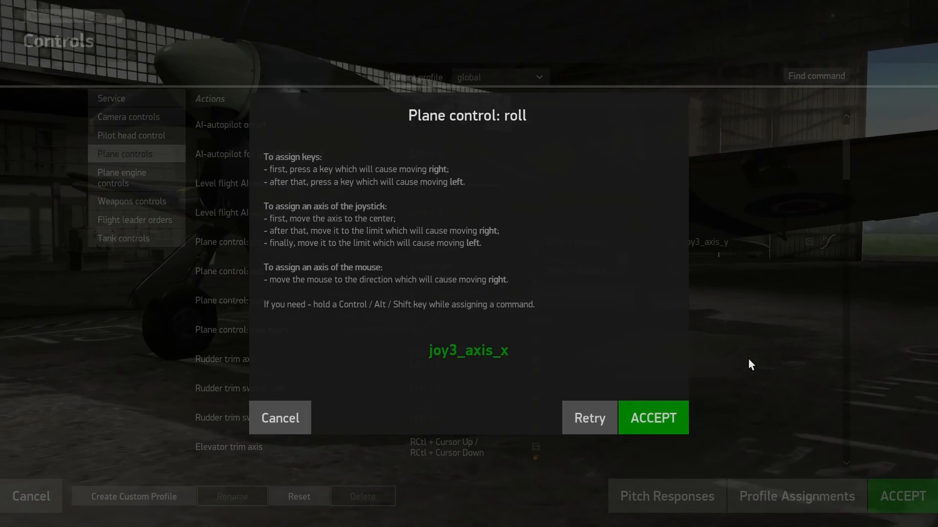
pyautogui.click(654, 419)
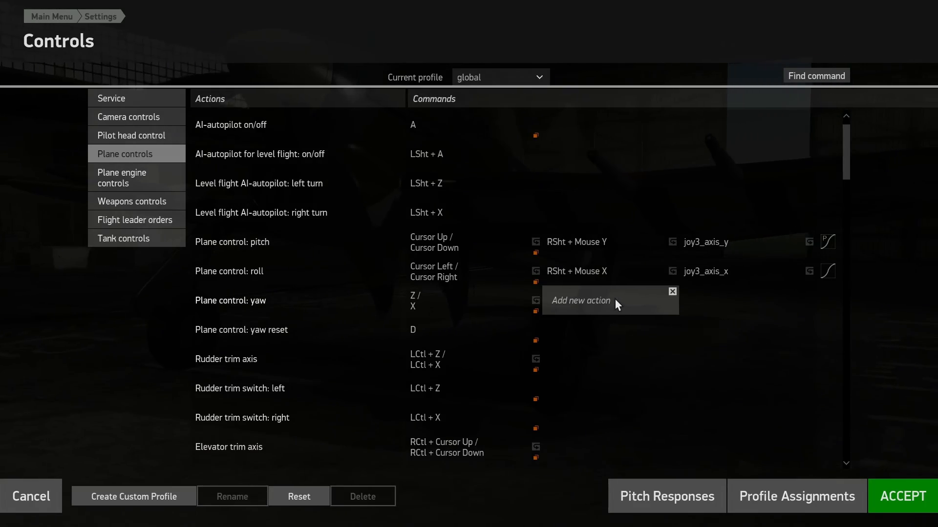
pyautogui.click(614, 299)
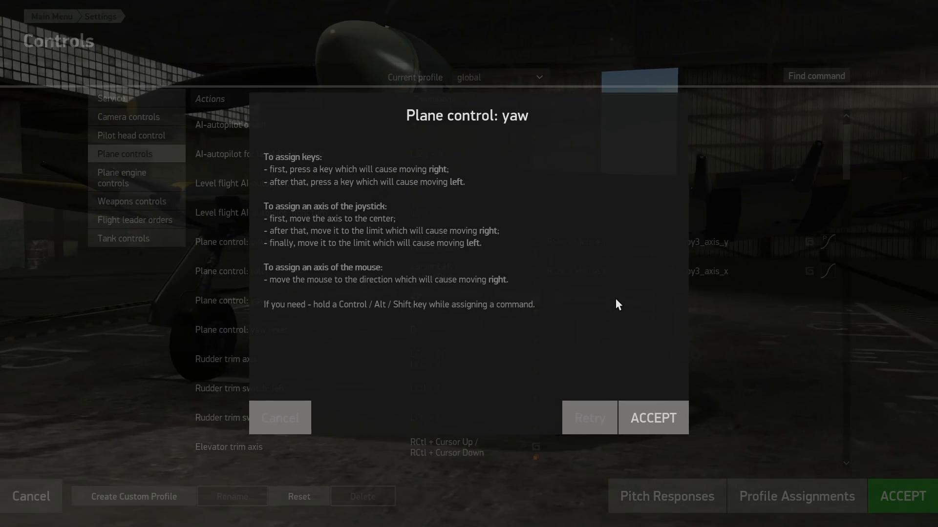
pyautogui.click(642, 418)
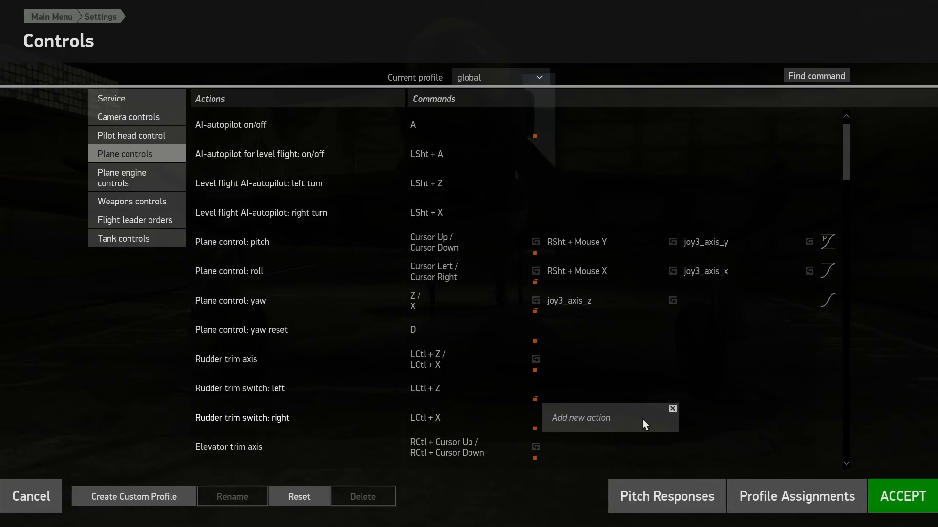
# - Add joy3_axis_t as a new command for the wheel brakes in the plane controls
pyautogui.scroll(-3, 703, 376)
pyautogui.scroll(-10, 713, 368)
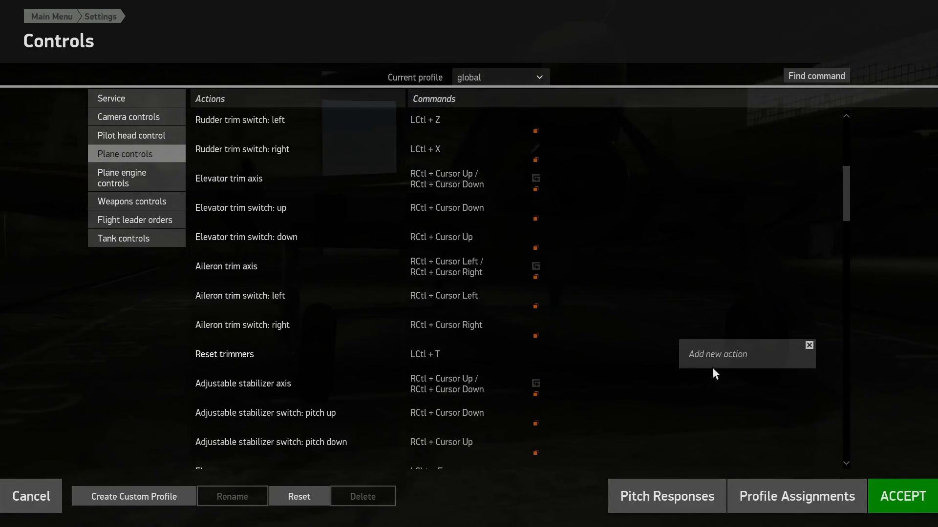
pyautogui.scroll(-5, 713, 372)
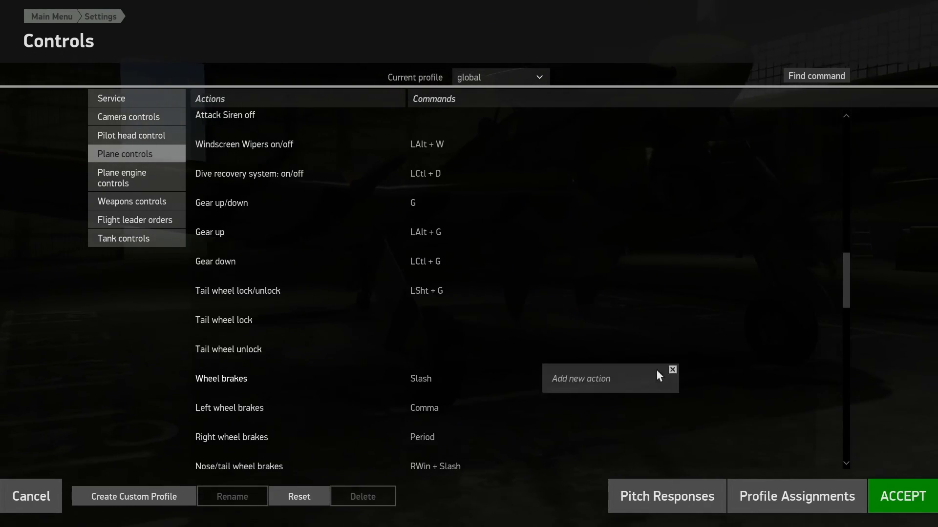
pyautogui.click(631, 377)
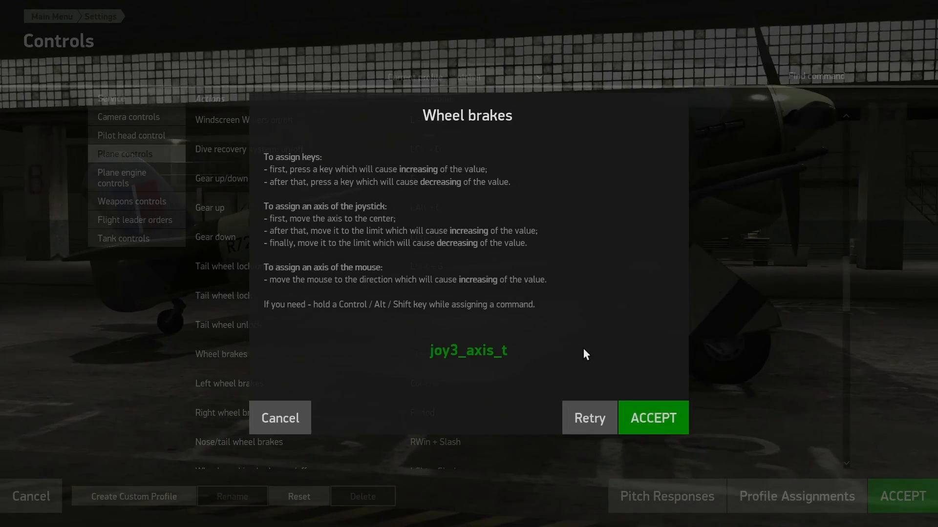
pyautogui.click(638, 412)
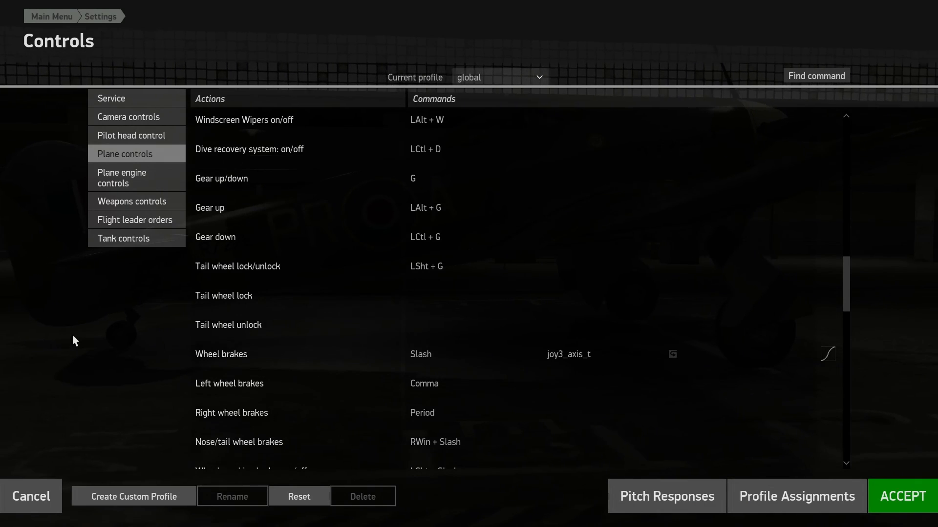
# - Assign joy3_axis_p to engines throttle control in the plane engine controls, and save the mappings, returning to the main menu
pyautogui.click(125, 177)
pyautogui.moveTo(555, 308)
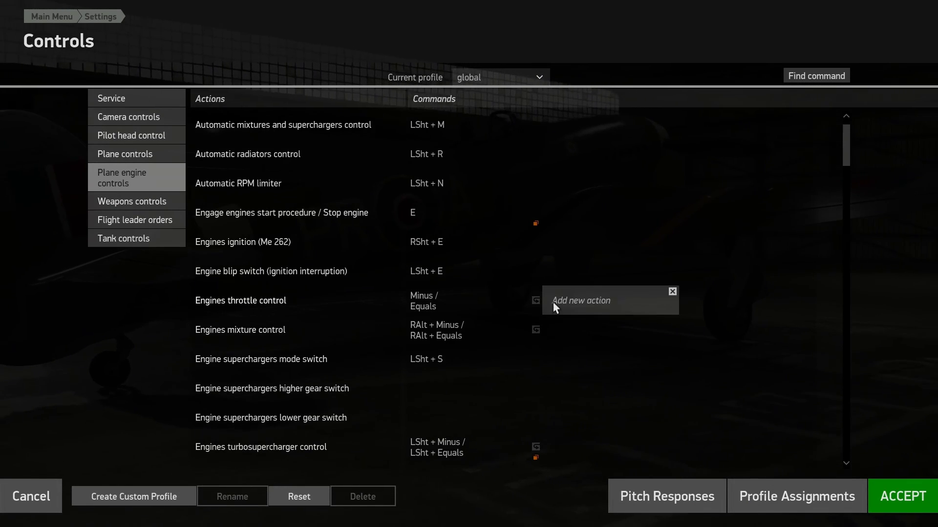
pyautogui.click(617, 302)
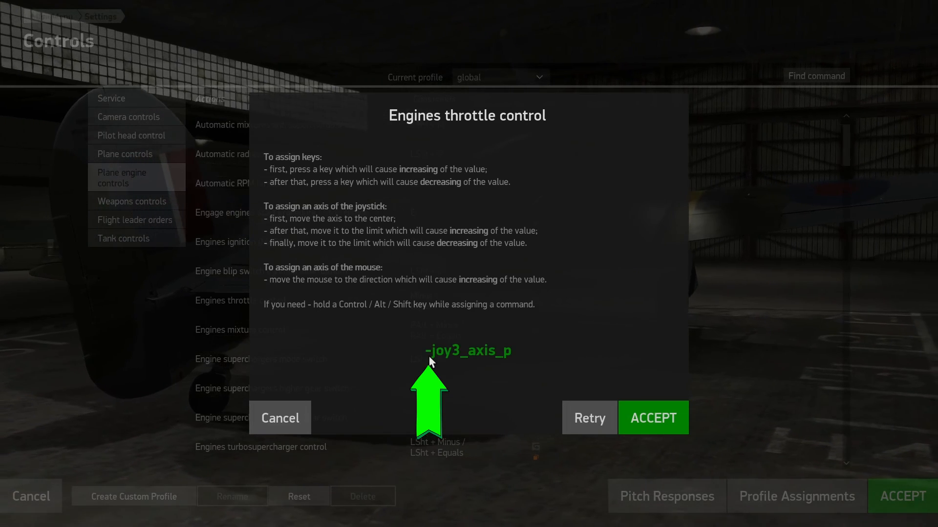
pyautogui.click(667, 417)
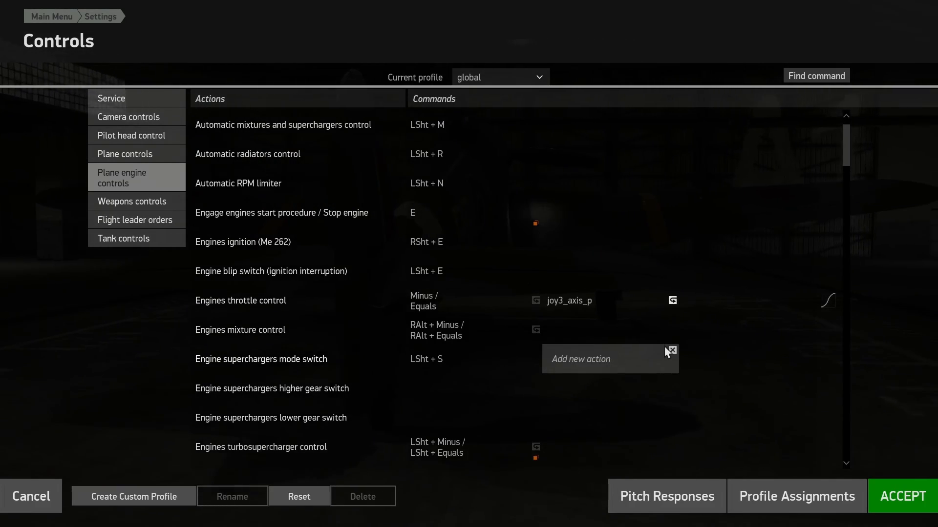
pyautogui.click(904, 503)
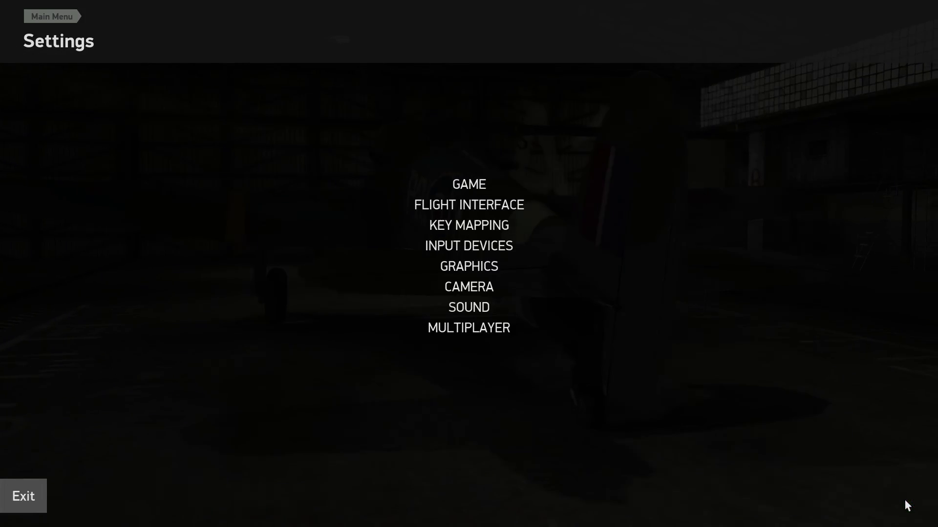
pyautogui.click(30, 496)
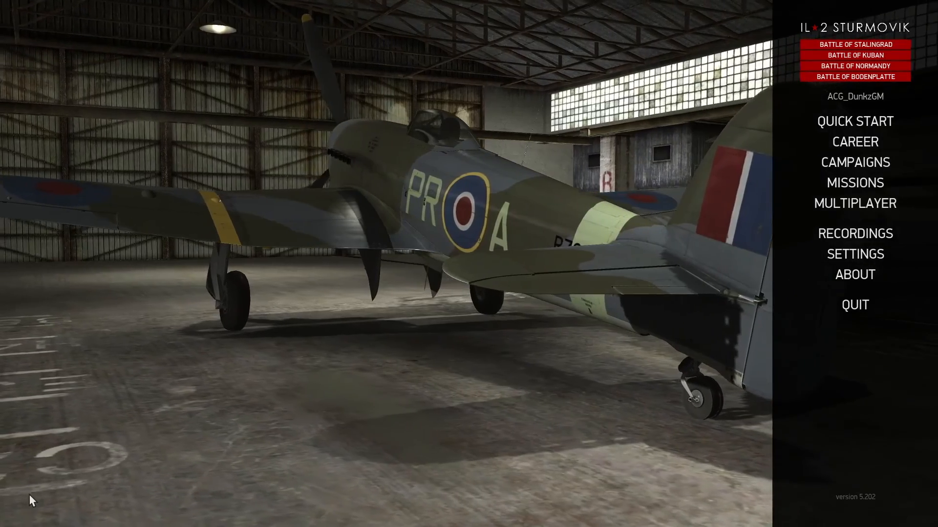